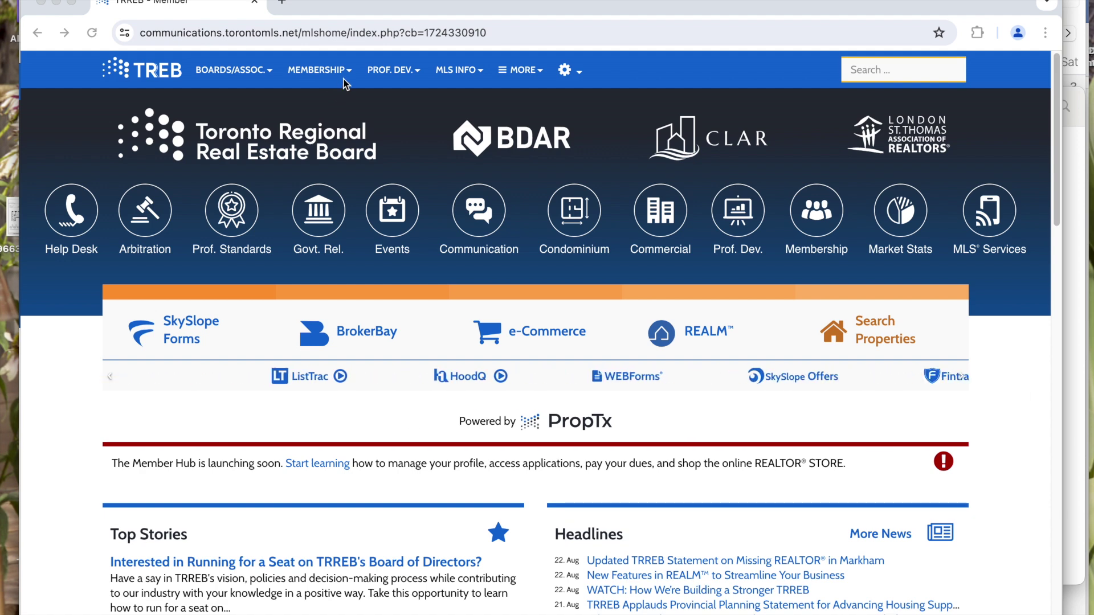
# - Go to the Products & Services Directory: Members Plus page from the Membership menu
pyautogui.click(347, 75)
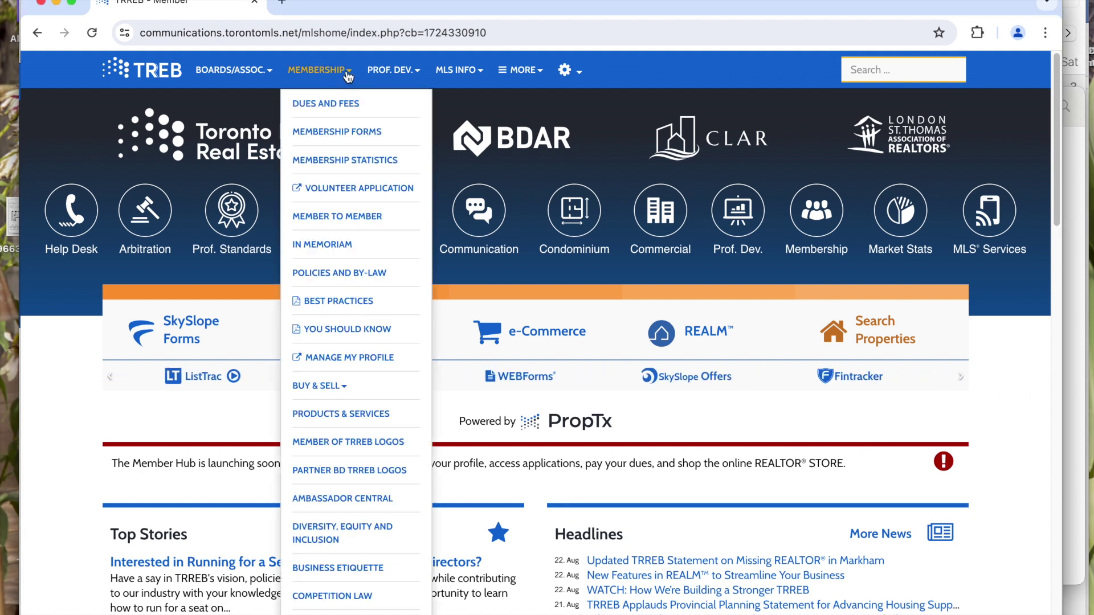
pyautogui.click(314, 421)
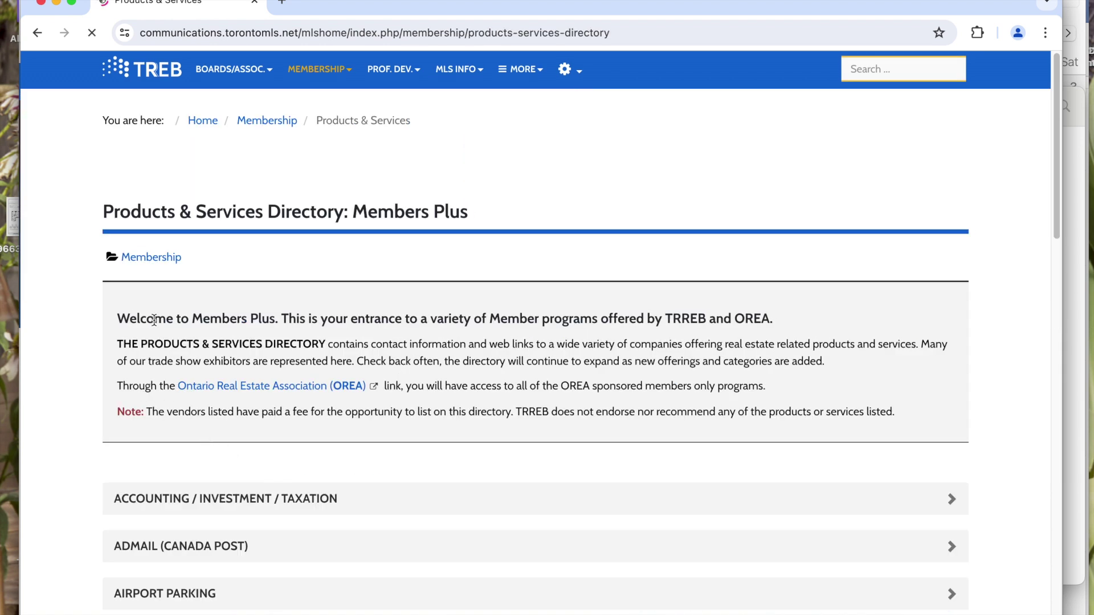
# - Browse the directory, briefly expanding the Airport Parking and Answering Services listings
pyautogui.scroll(-1, 188, 302)
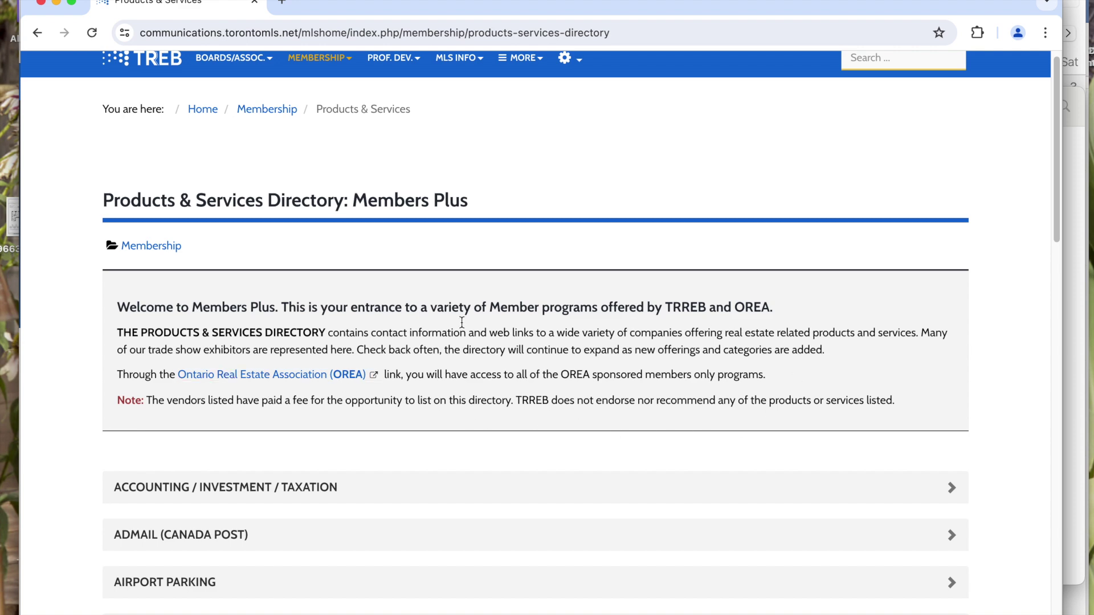
pyautogui.scroll(-5, 188, 350)
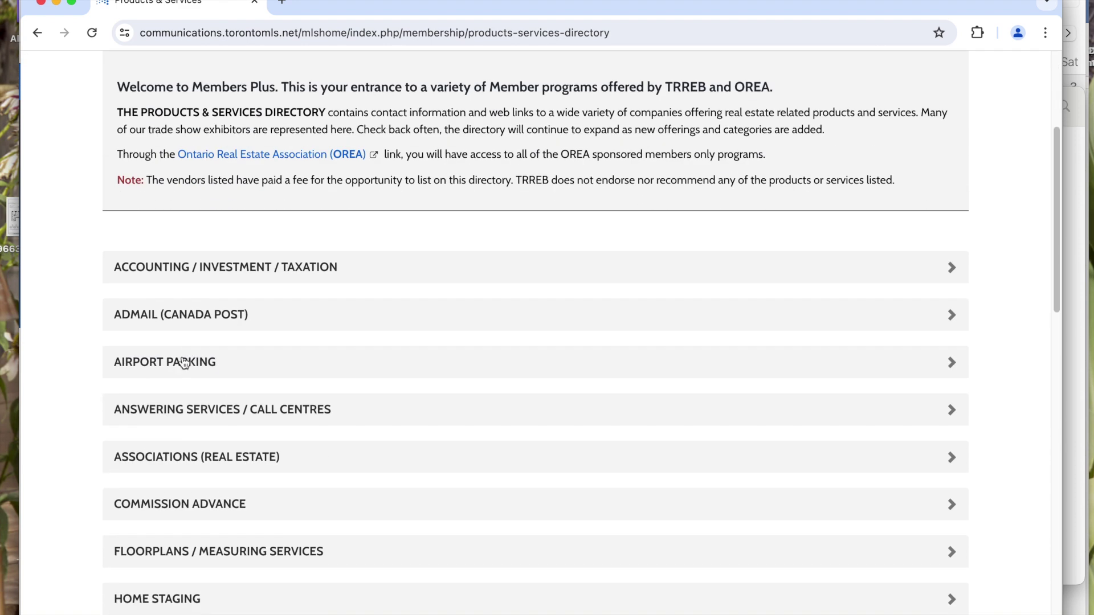
pyautogui.click(954, 369)
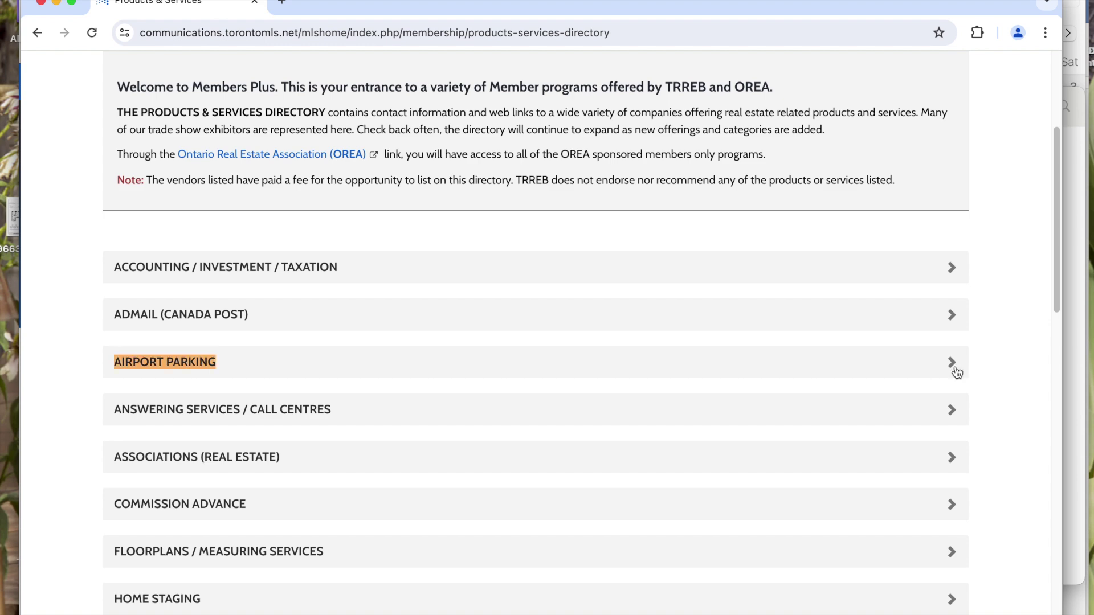
pyautogui.click(955, 371)
pyautogui.scroll(-2, 943, 374)
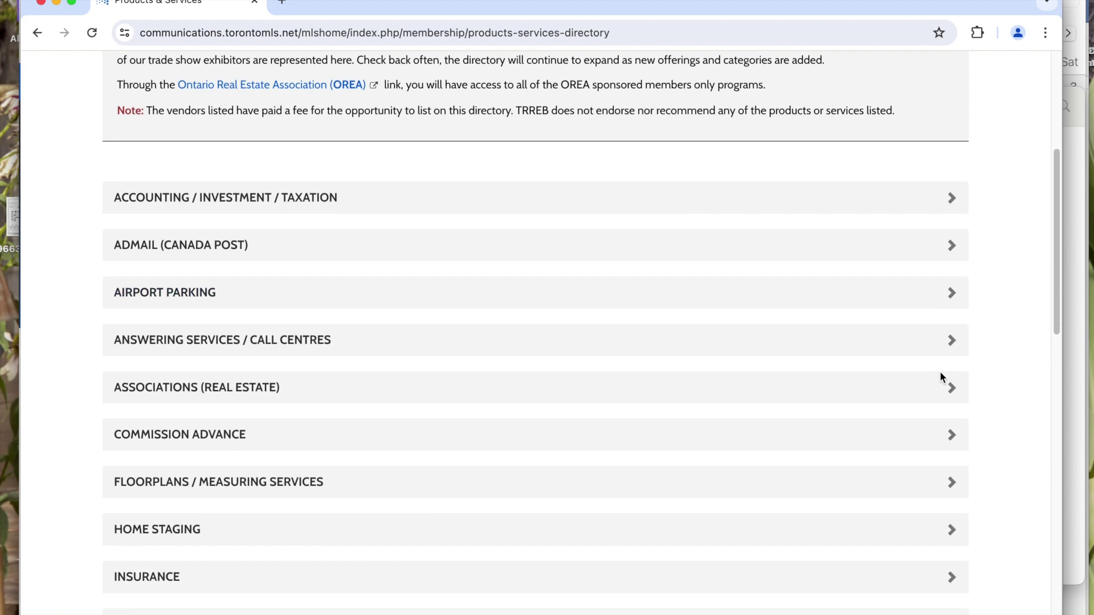
pyautogui.click(952, 335)
pyautogui.click(950, 335)
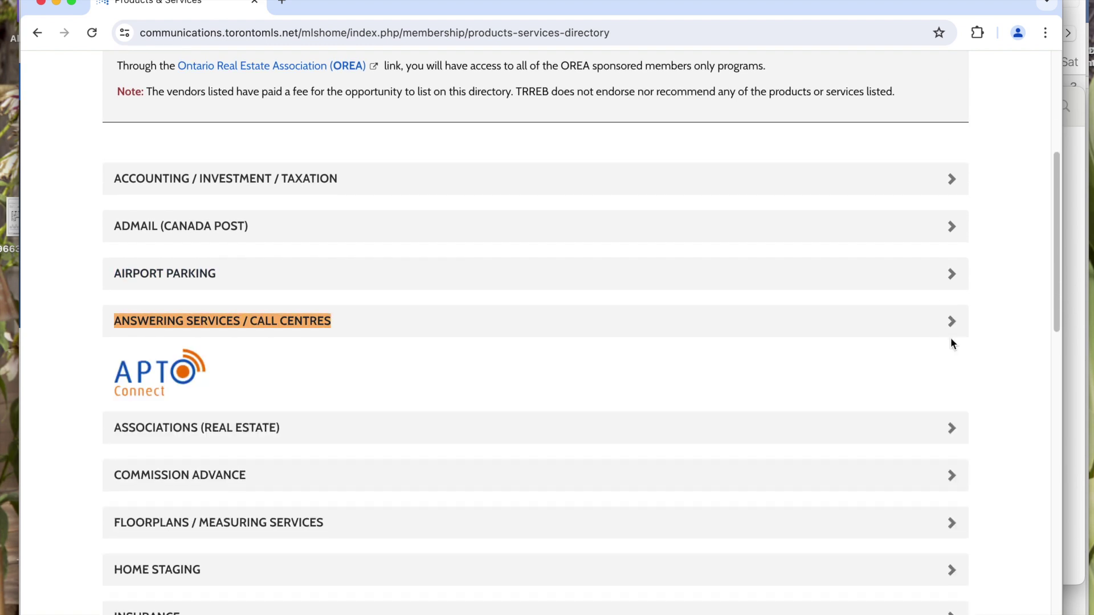
pyautogui.scroll(-3, 949, 341)
pyautogui.scroll(6, 948, 347)
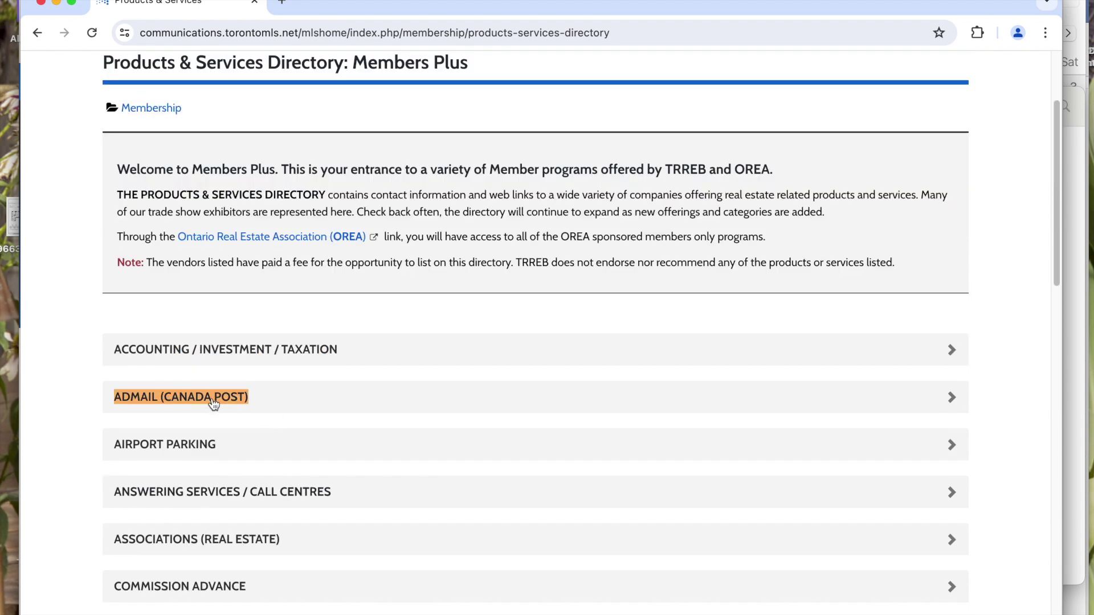
# - Expand the ADMAIL (Canada Post) listing and follow it to start a Neighbourhood Mail order
pyautogui.click(951, 398)
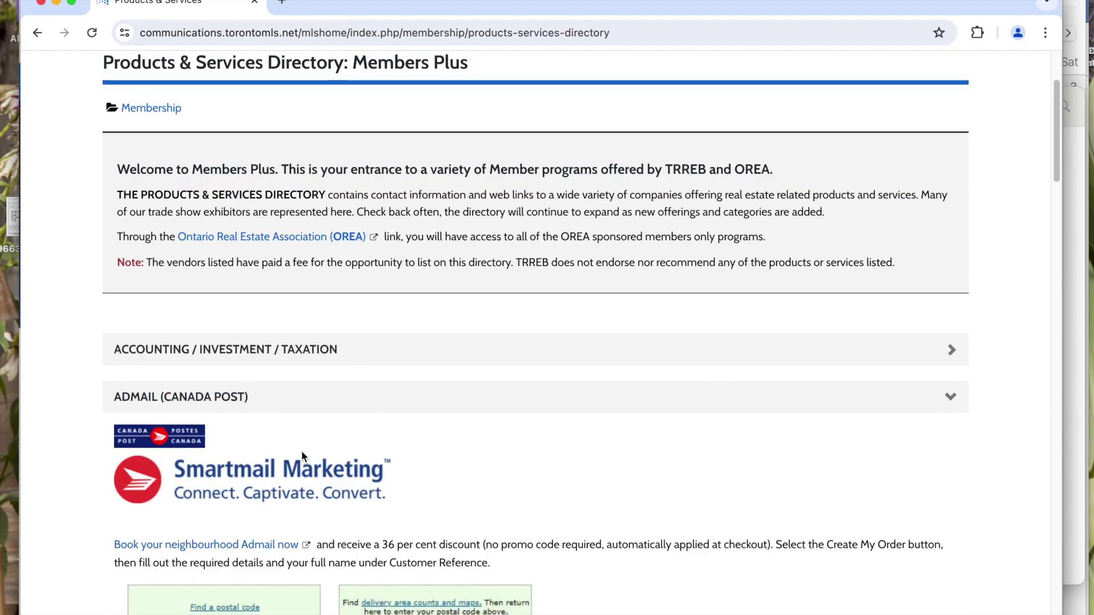
pyautogui.scroll(-3, 300, 447)
pyautogui.scroll(-2, 267, 381)
pyautogui.moveTo(381, 332); pyautogui.dragTo(935, 336)
pyautogui.click(685, 421)
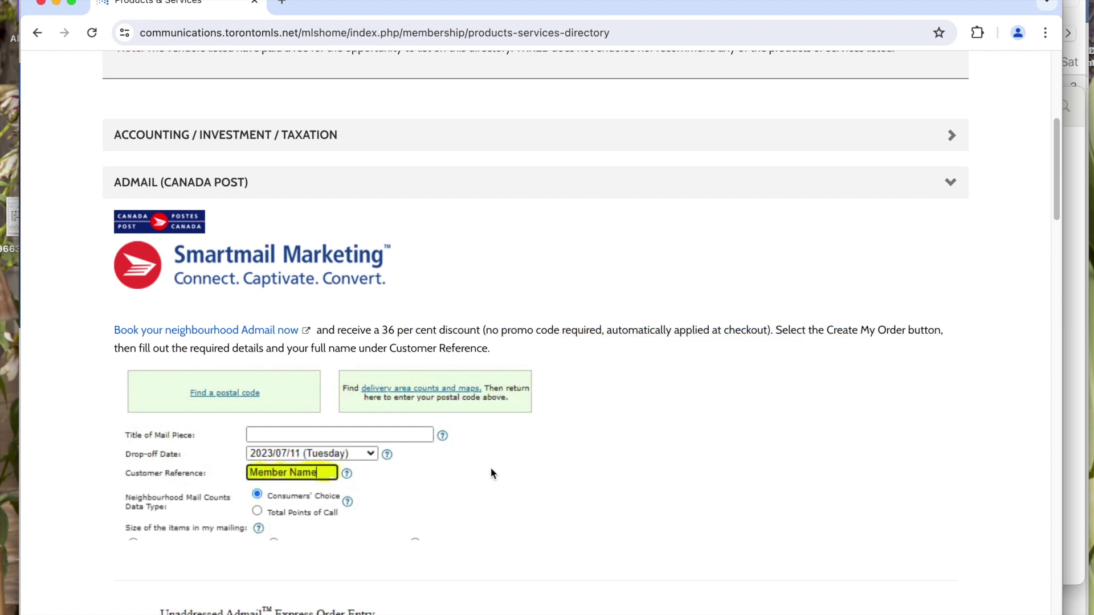
pyautogui.scroll(-3, 491, 470)
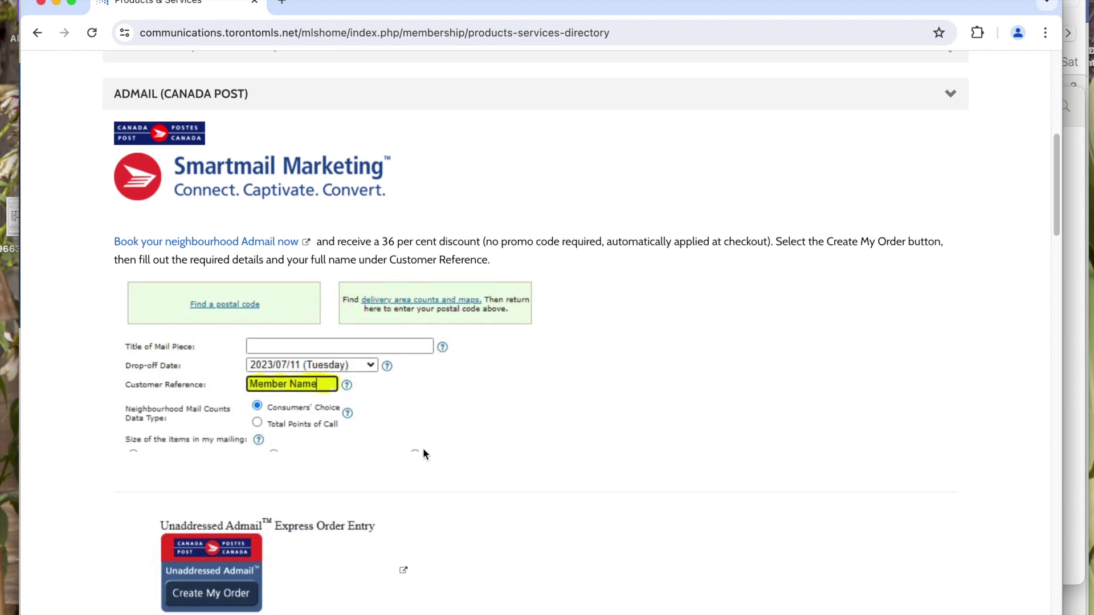
pyautogui.scroll(-1, 398, 455)
pyautogui.click(189, 548)
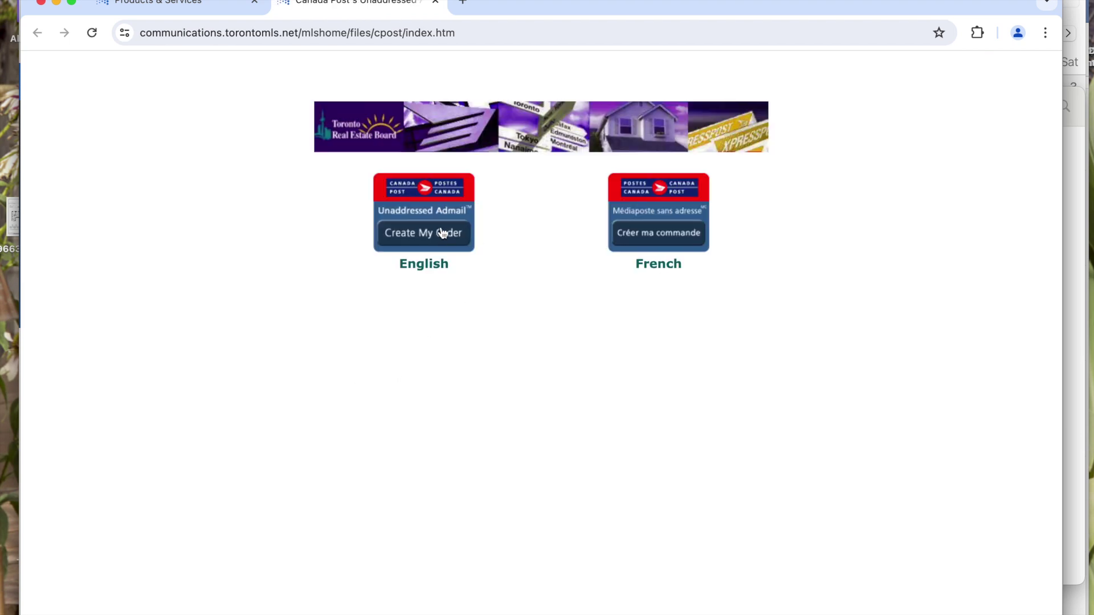
# - Load the English Neighbourhood Mail Express order entry form, then open a blank tab
pyautogui.click(440, 234)
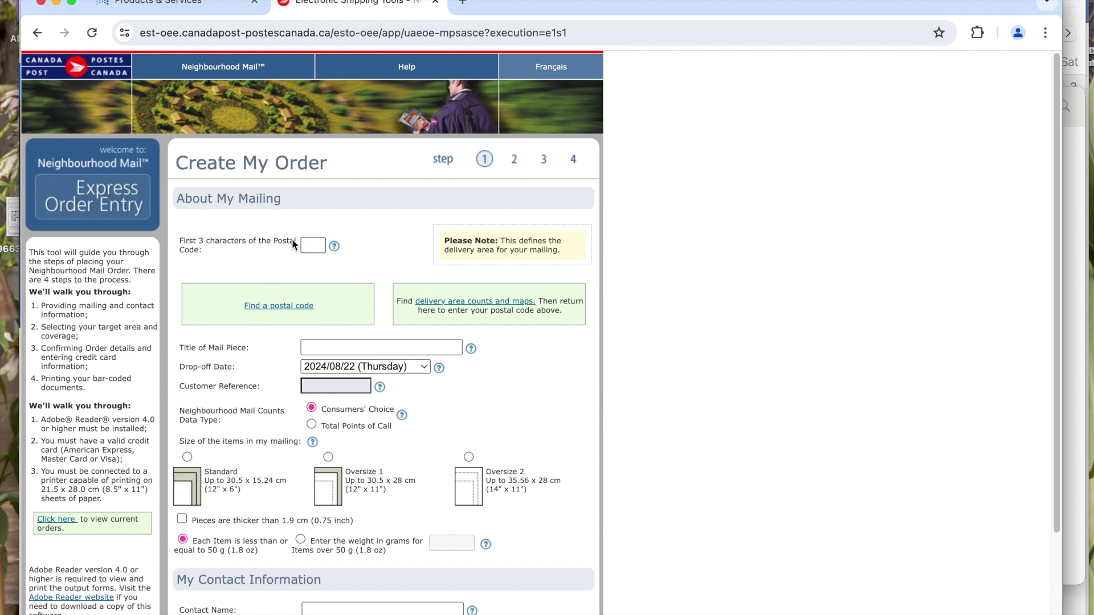
pyautogui.click(462, 1)
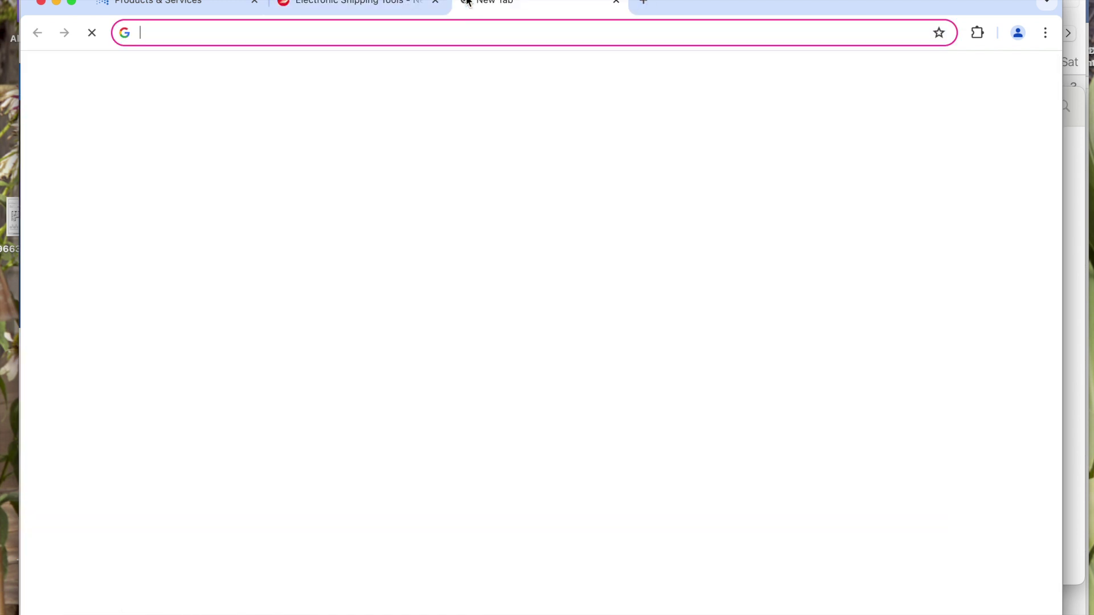
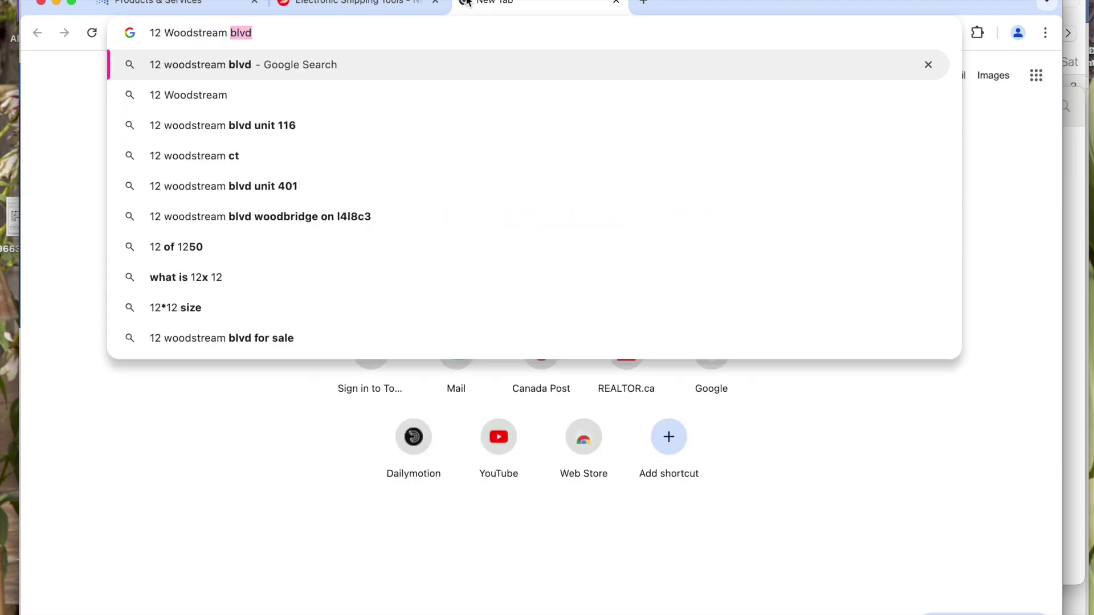
pyautogui.press('Return')
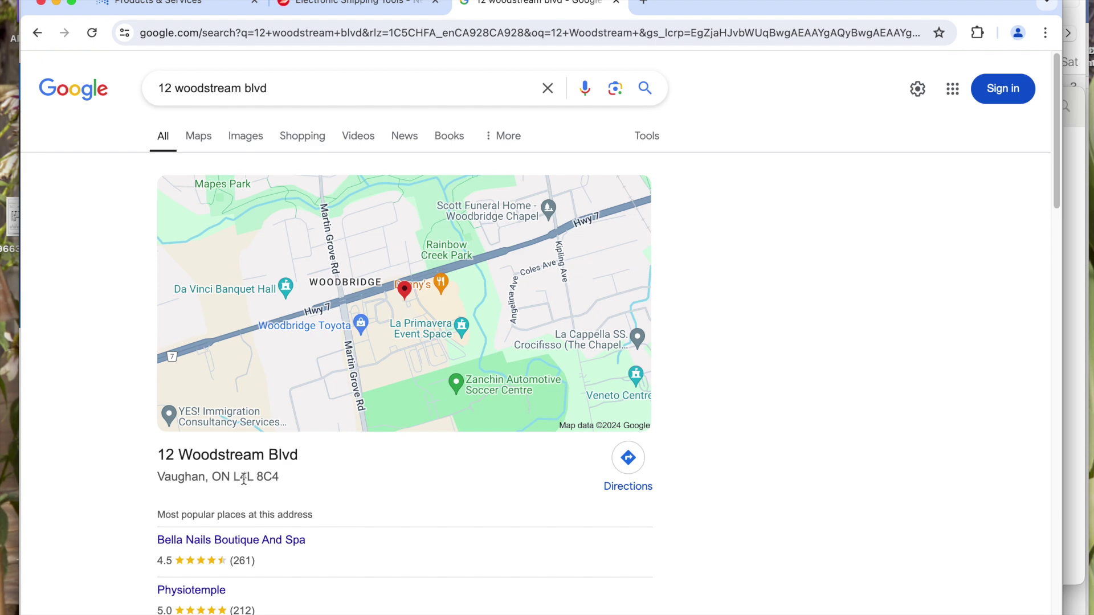
pyautogui.click(378, 5)
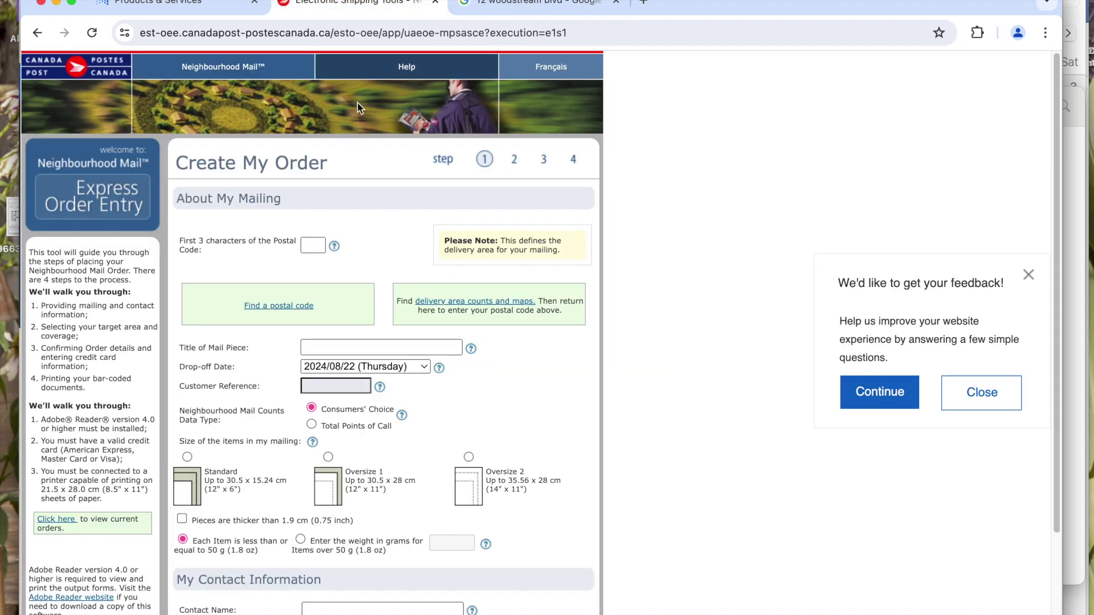
pyautogui.click(315, 244)
pyautogui.write('L4L')
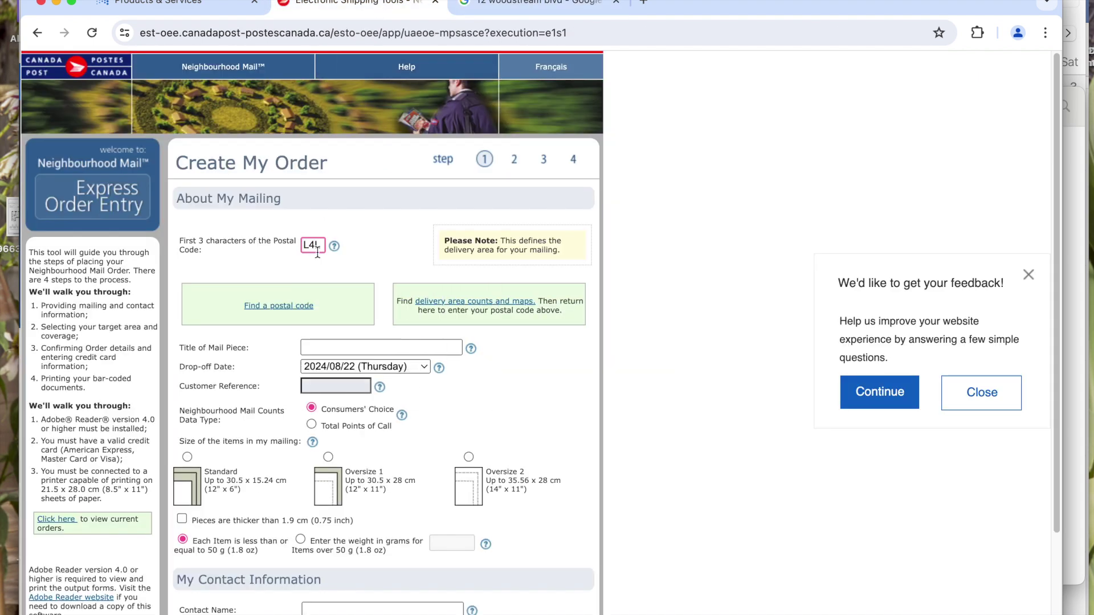
# - Open the delivery area counts and maps page in a new tab and view it
pyautogui.scroll(-1, 408, 358)
pyautogui.rightClick(467, 278)
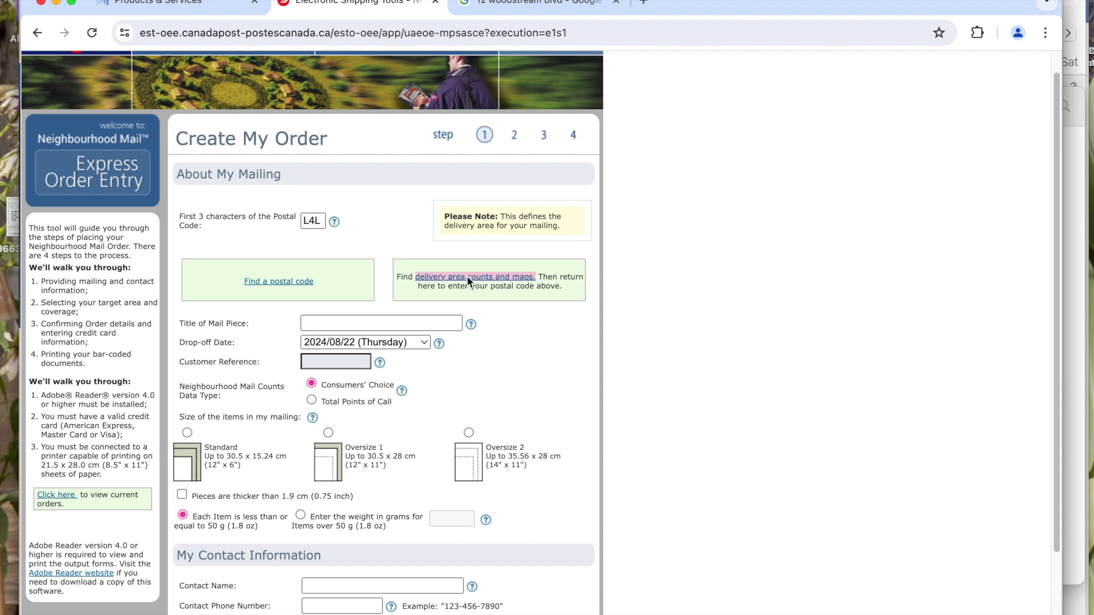
pyautogui.click(483, 284)
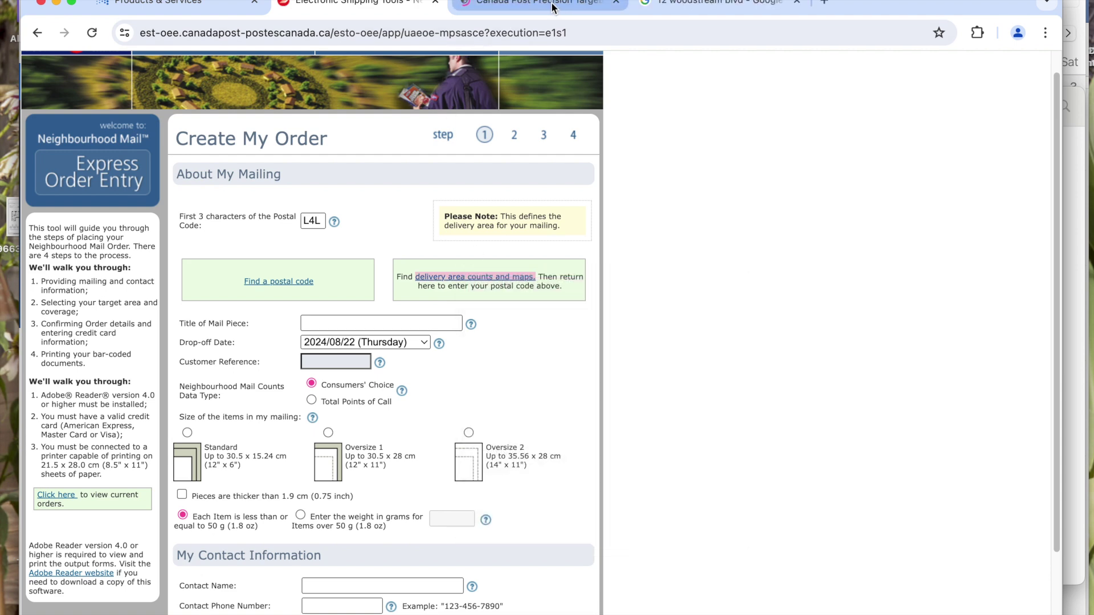
pyautogui.click(551, 5)
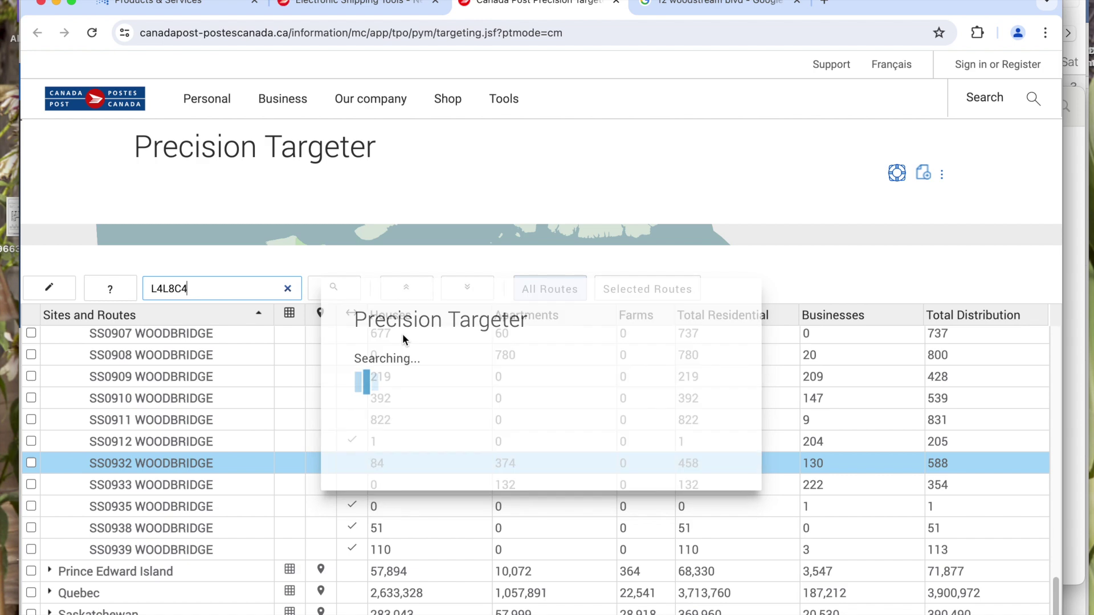
# - Leave the Woodbridge route counts page for Canada Post's Tools page
pyautogui.click(506, 100)
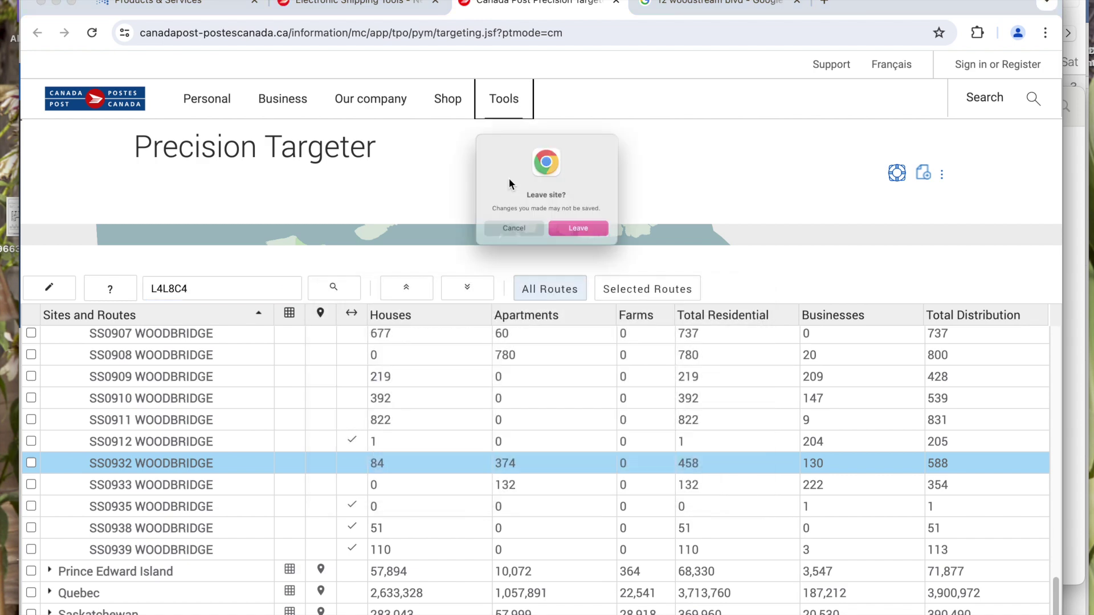
pyautogui.click(565, 242)
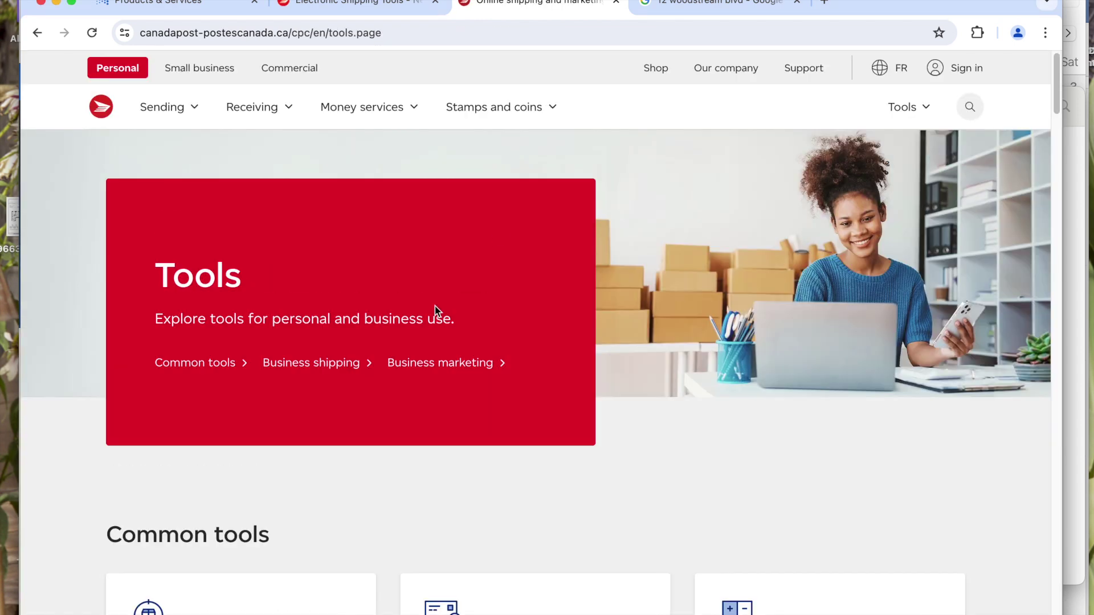
# - Scroll to Business marketing on the Tools page and launch Use Precision Targeter
pyautogui.scroll(-5, 439, 304)
pyautogui.scroll(-9, 385, 333)
pyautogui.scroll(-4, 384, 331)
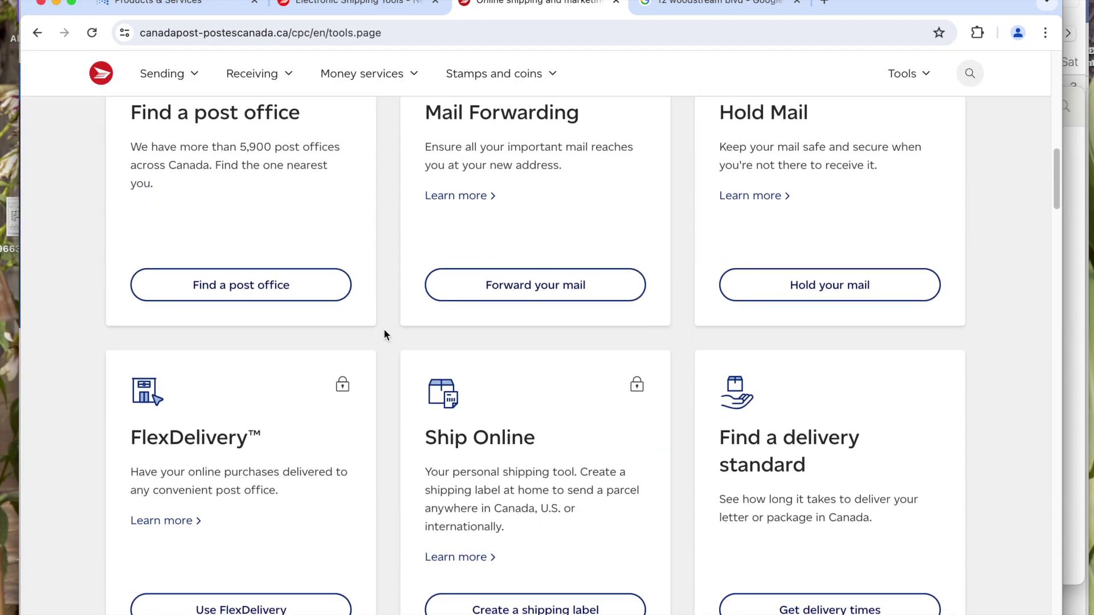
pyautogui.scroll(-15, 383, 336)
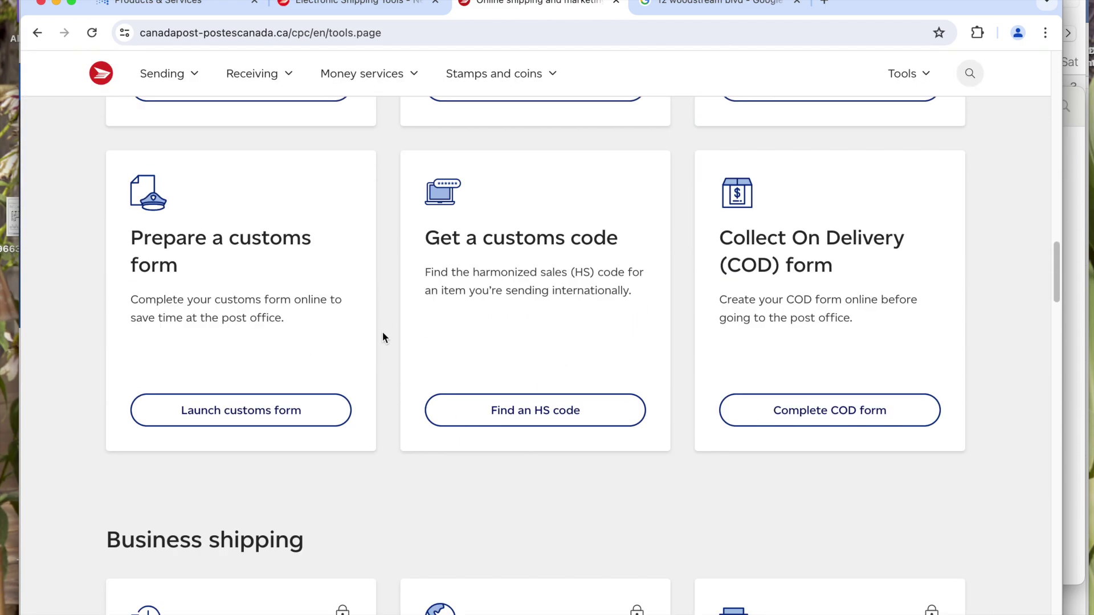
pyautogui.scroll(-15, 382, 336)
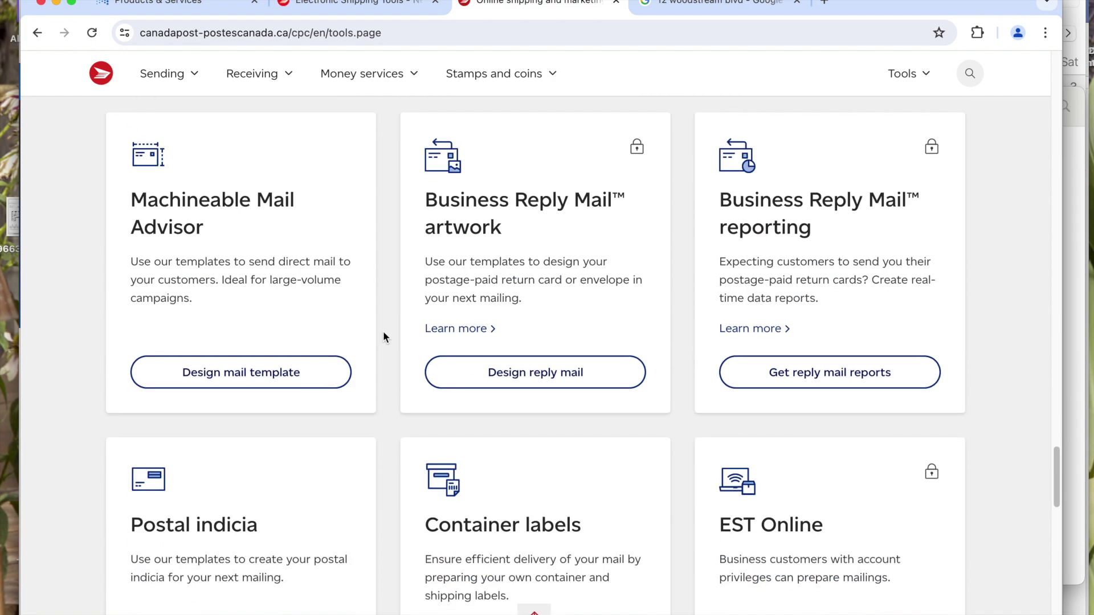
pyautogui.scroll(10, 383, 337)
pyautogui.scroll(-10, 383, 337)
pyautogui.scroll(10, 383, 337)
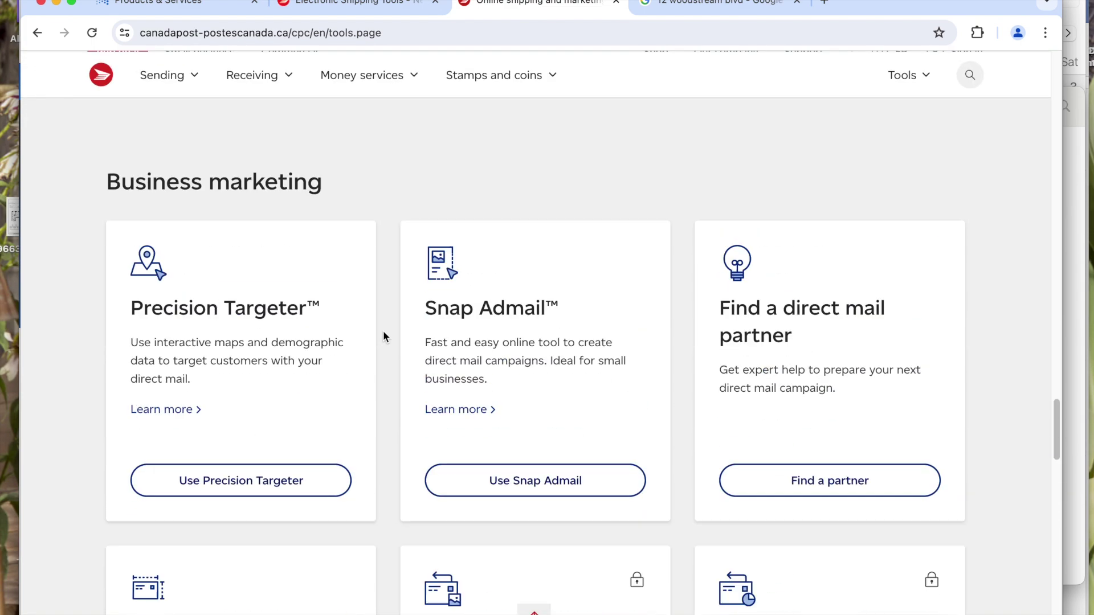
pyautogui.click(307, 535)
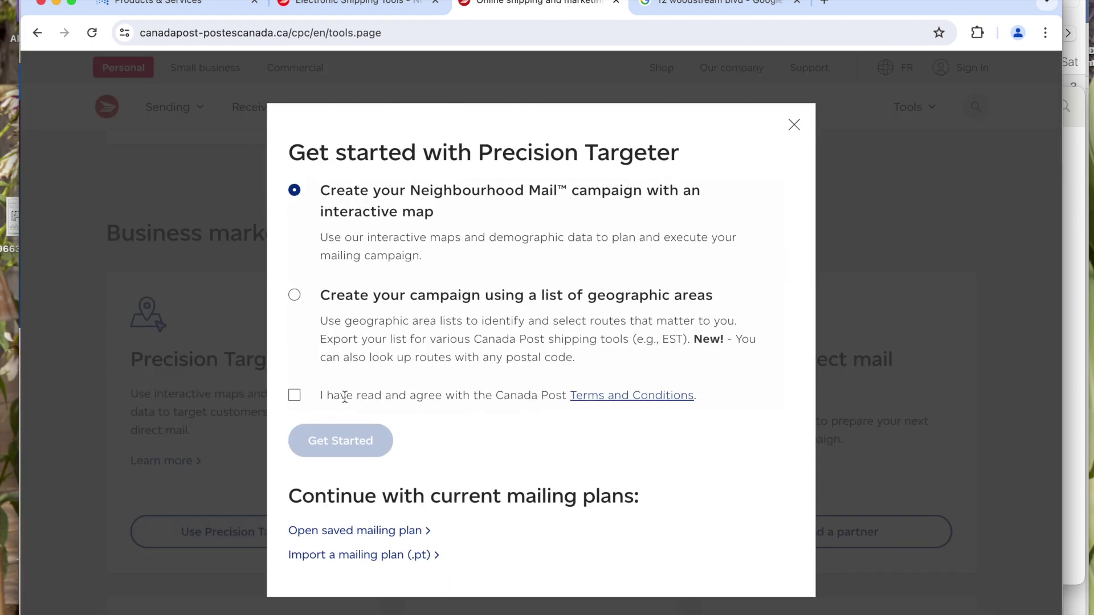
# - Accept the Terms and Conditions, start the map campaign, and dismiss the saved-mailing notice
pyautogui.click(295, 395)
pyautogui.click(356, 439)
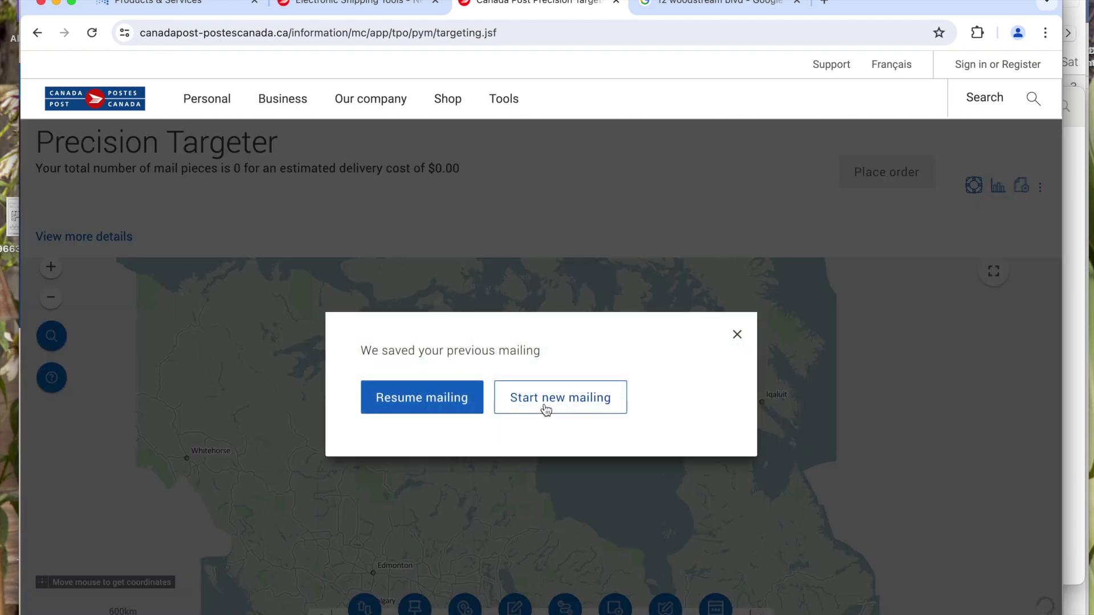
pyautogui.click(546, 409)
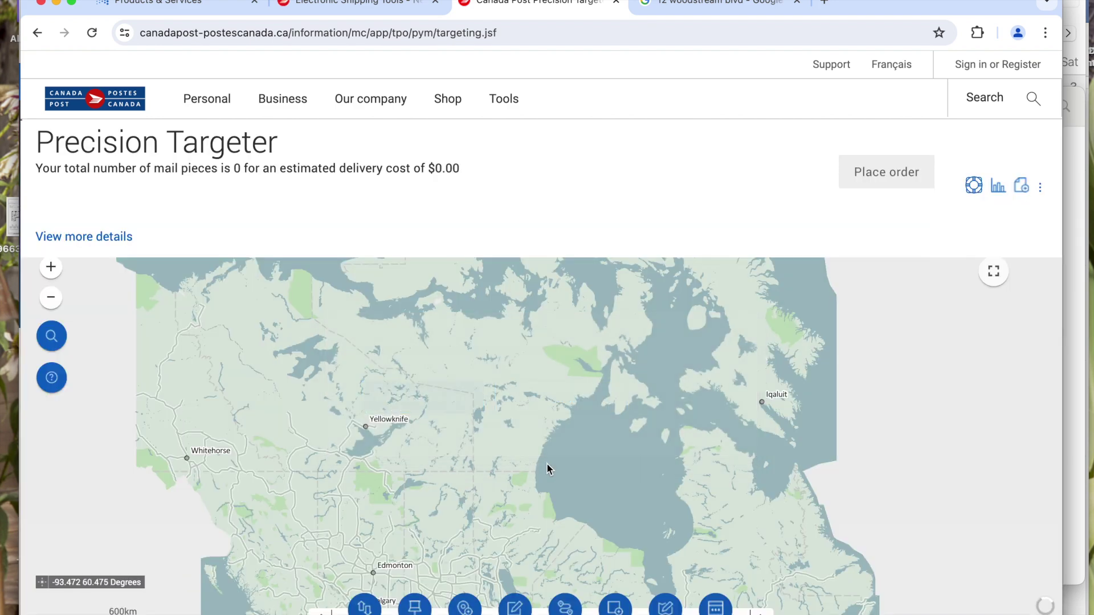
pyautogui.scroll(-15, 345, 416)
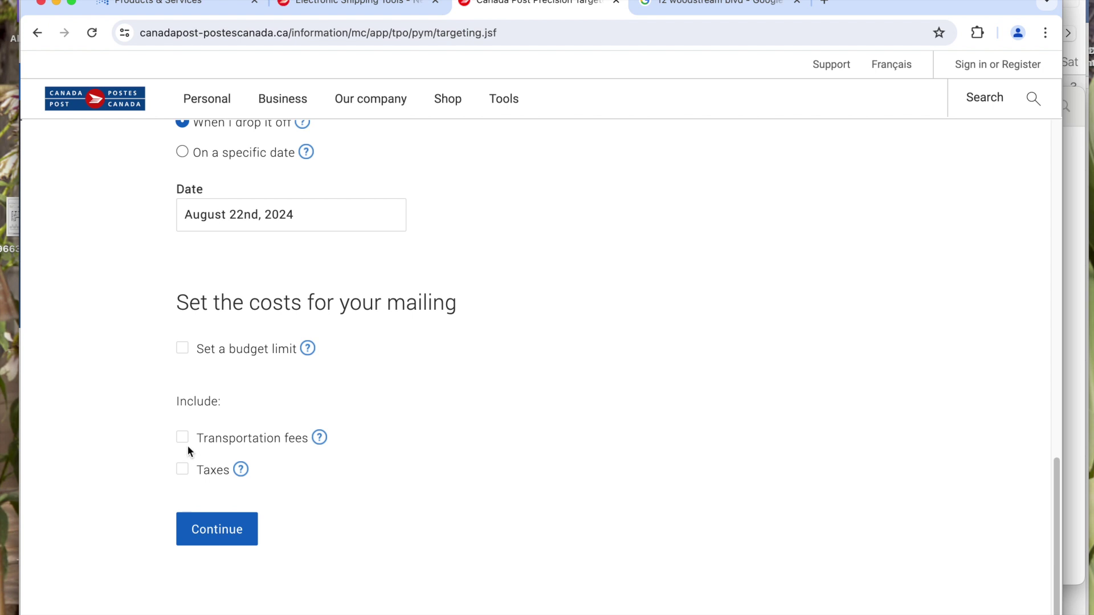
# - Include Ontario (ON) taxes in the mailing costs and continue to the audience step
pyautogui.click(185, 470)
pyautogui.click(254, 567)
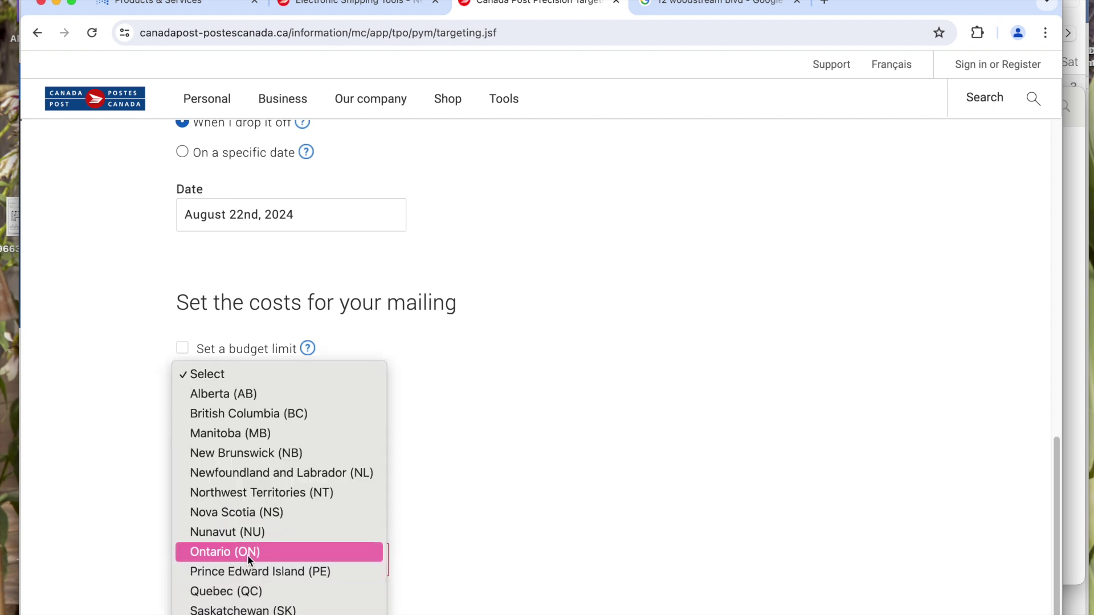
pyautogui.click(247, 555)
pyautogui.click(244, 595)
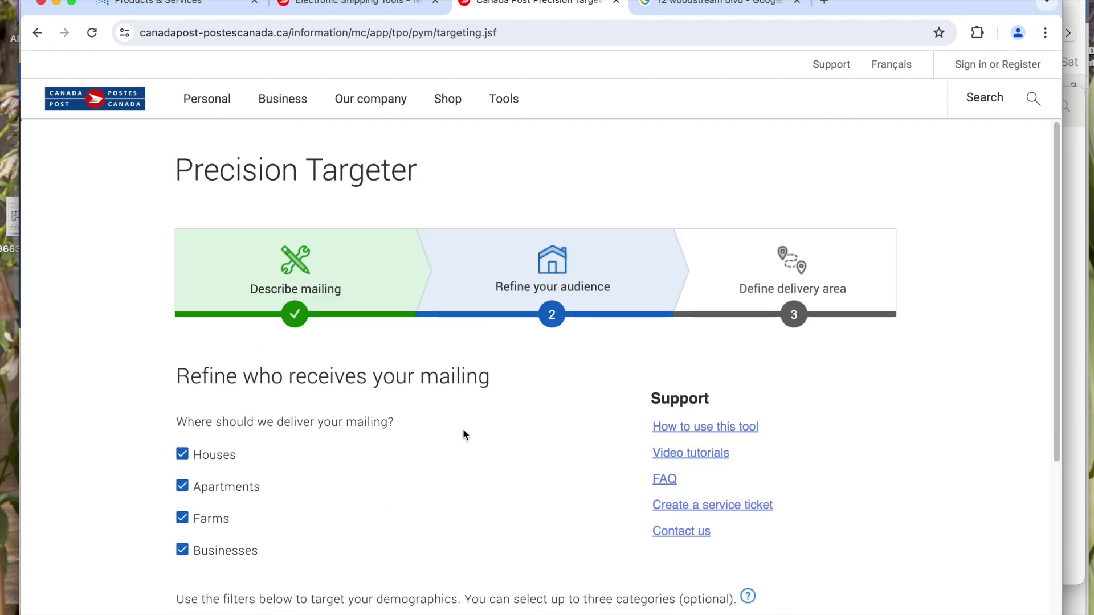
pyautogui.scroll(-1, 203, 459)
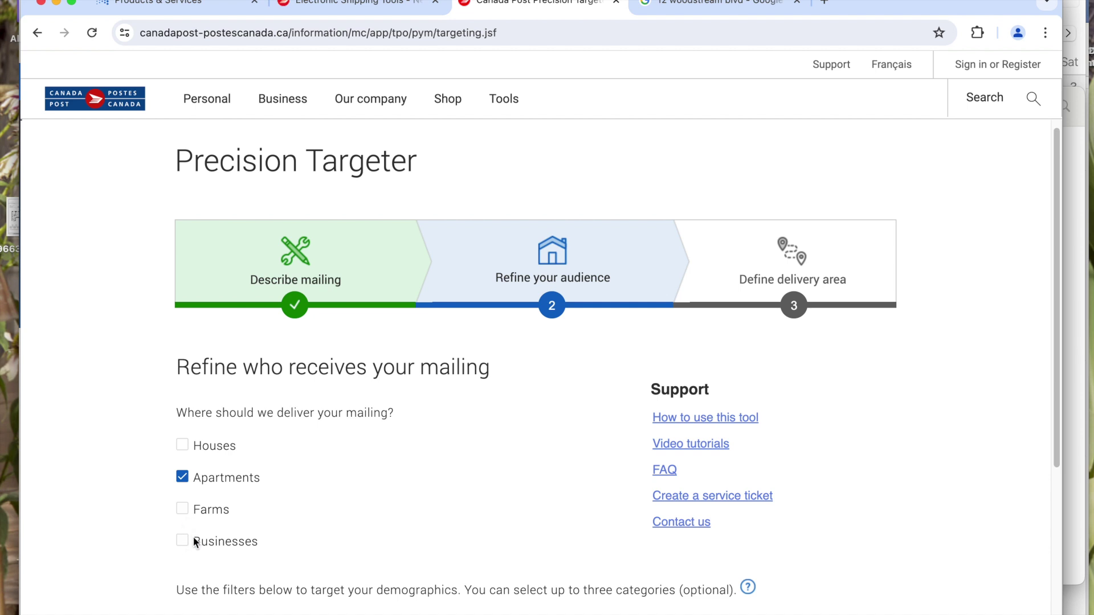
pyautogui.scroll(-5, 368, 494)
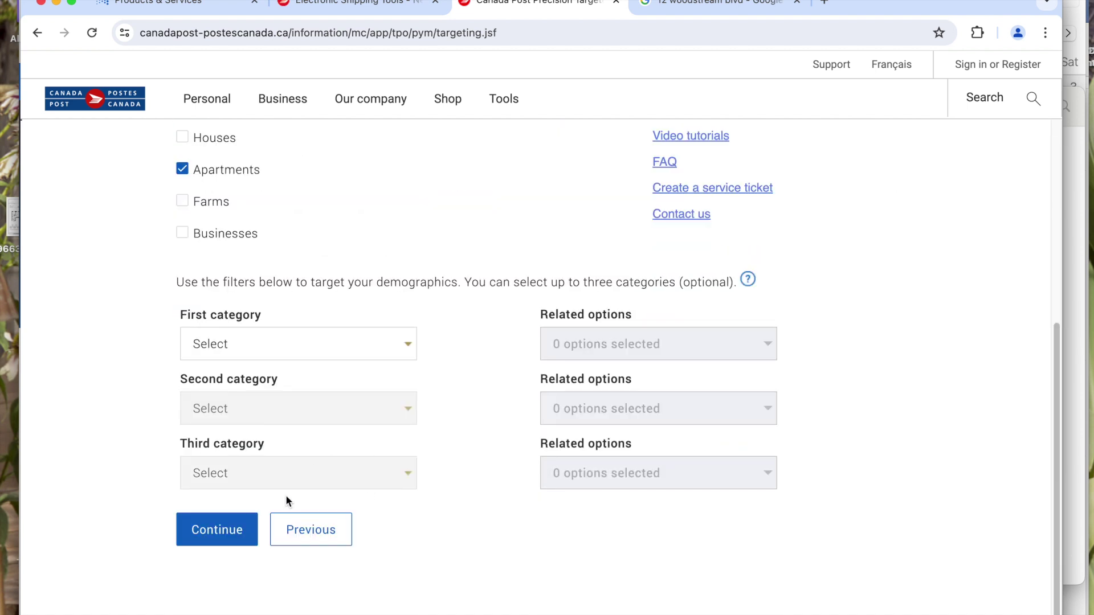
# - Choose Postal Code (FSA) targeting with L4L and load its route map
pyautogui.click(250, 537)
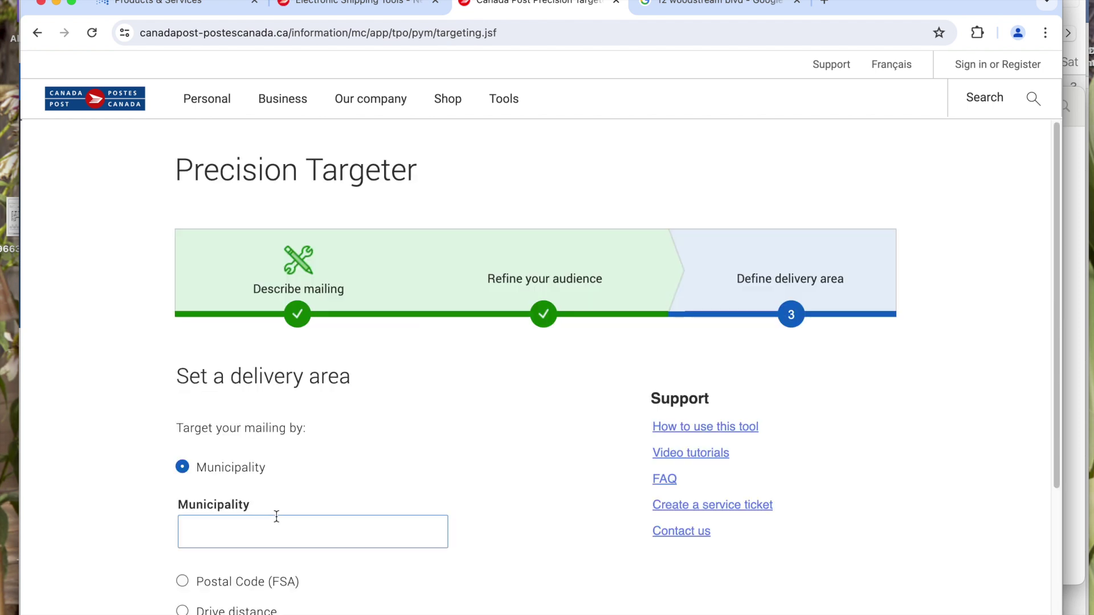
pyautogui.scroll(-2, 333, 415)
pyautogui.scroll(-3, 324, 420)
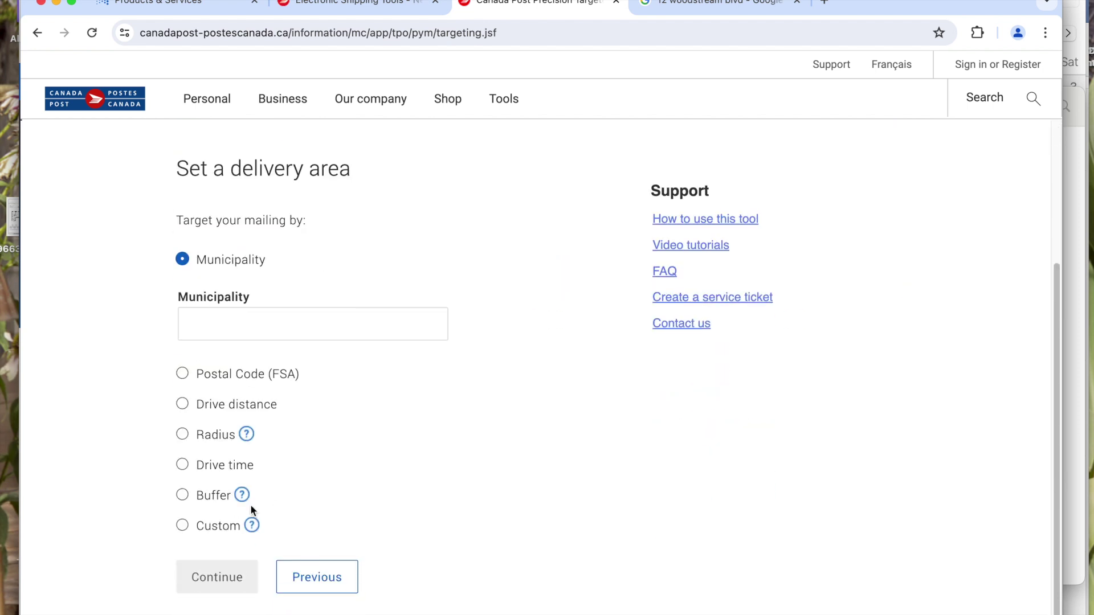
pyautogui.click(258, 374)
pyautogui.click(244, 353)
pyautogui.write('L4L')
pyautogui.click(219, 580)
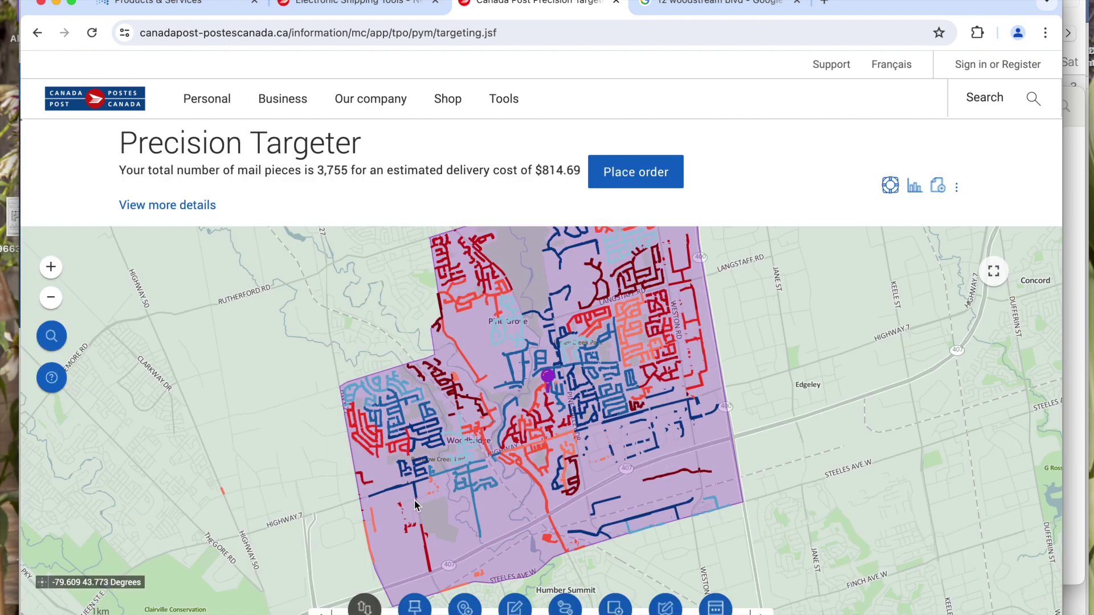
# - Zoom in to route SS0932 to see its 374 apartments, then return to the order's title field
pyautogui.moveTo(440, 335); pyautogui.dragTo(490, 94)
pyautogui.moveTo(502, 560); pyautogui.dragTo(481, 421)
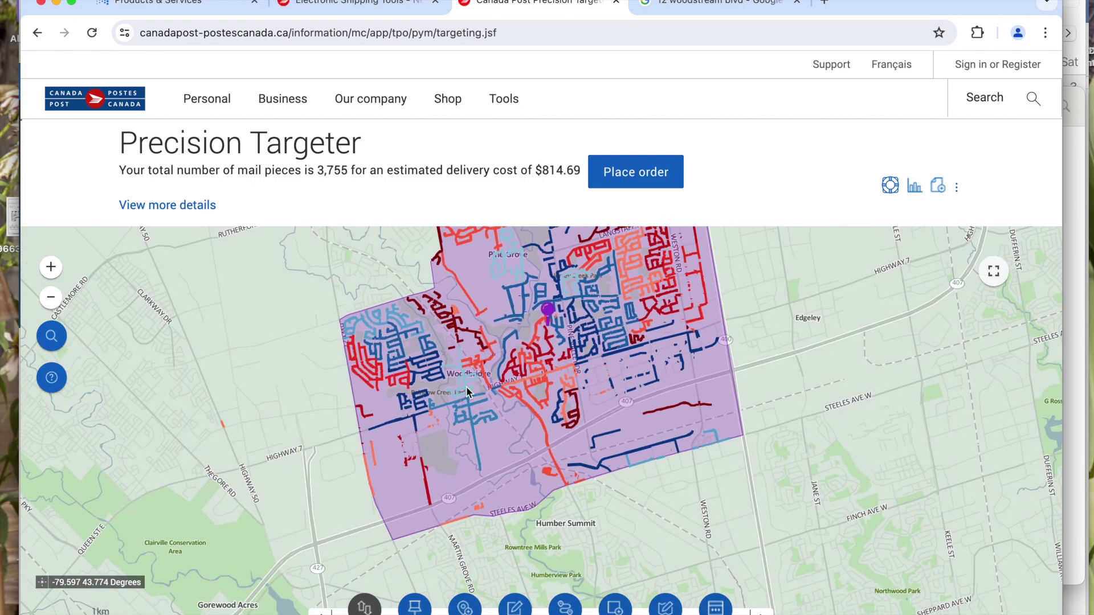
pyautogui.click(51, 267)
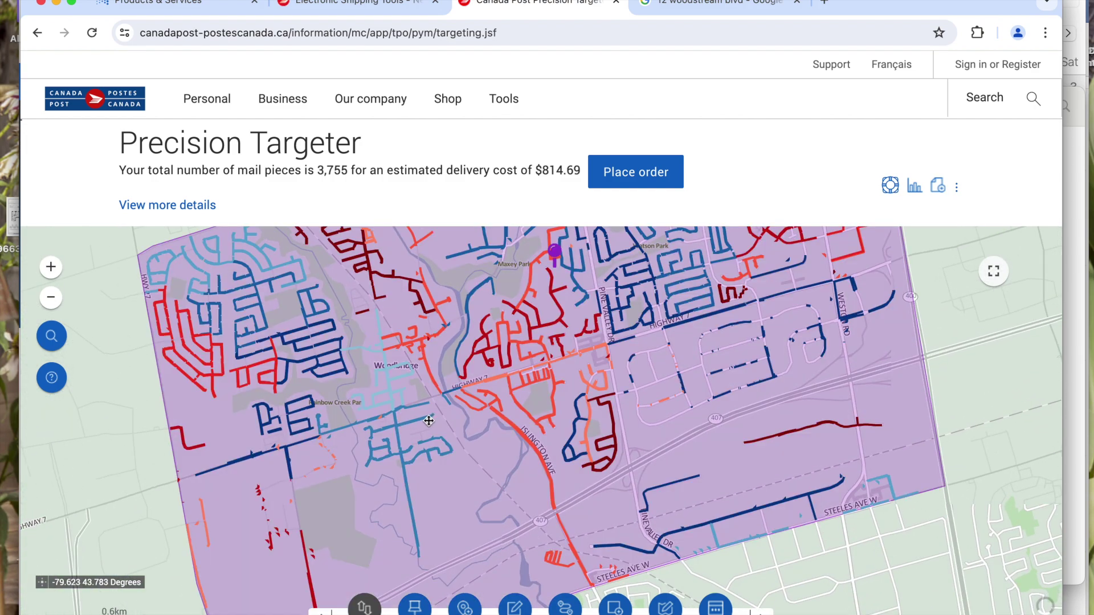
pyautogui.click(50, 267)
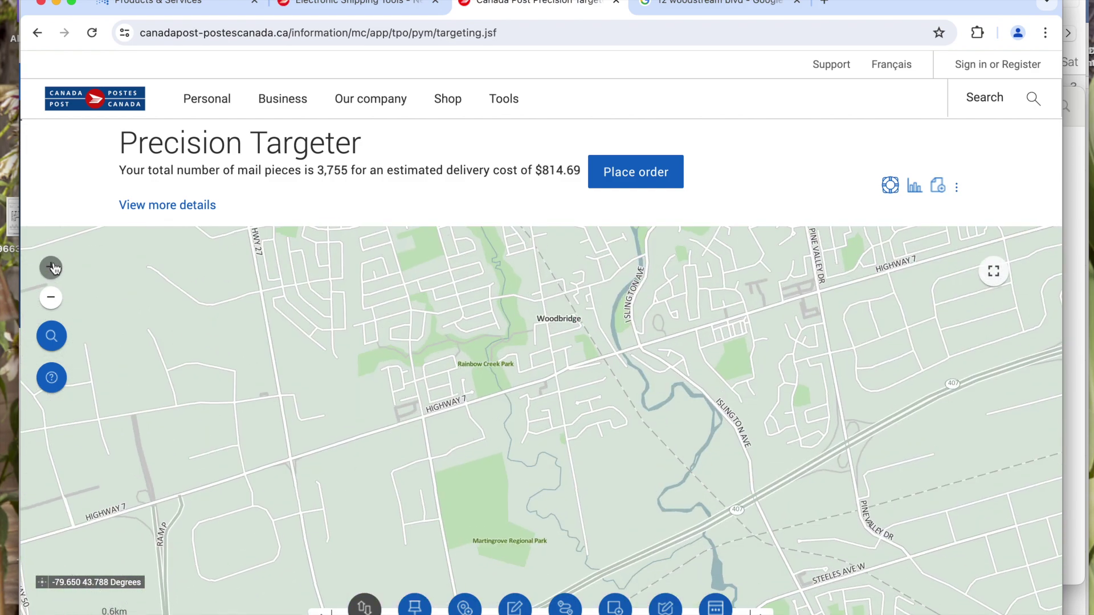
pyautogui.click(53, 267)
pyautogui.moveTo(415, 451); pyautogui.dragTo(623, 348)
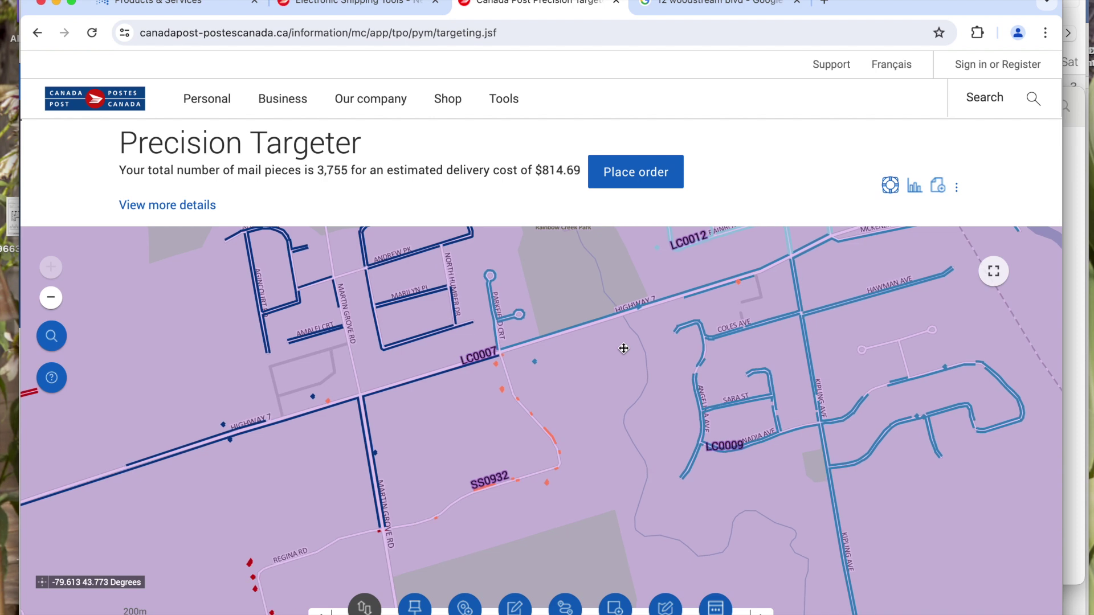
pyautogui.click(552, 433)
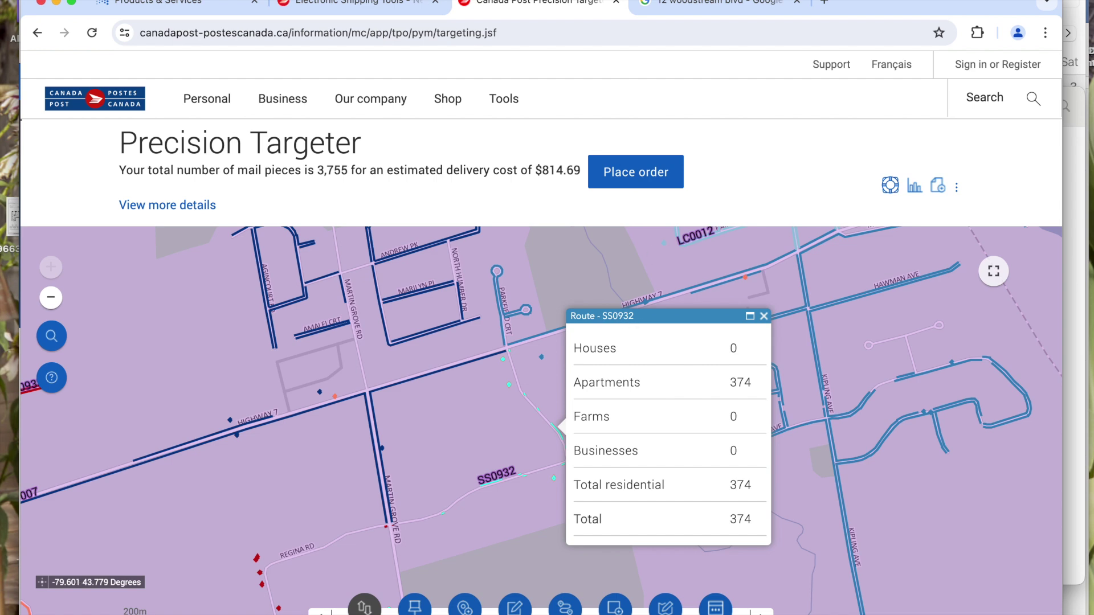
pyautogui.click(388, 4)
pyautogui.click(348, 271)
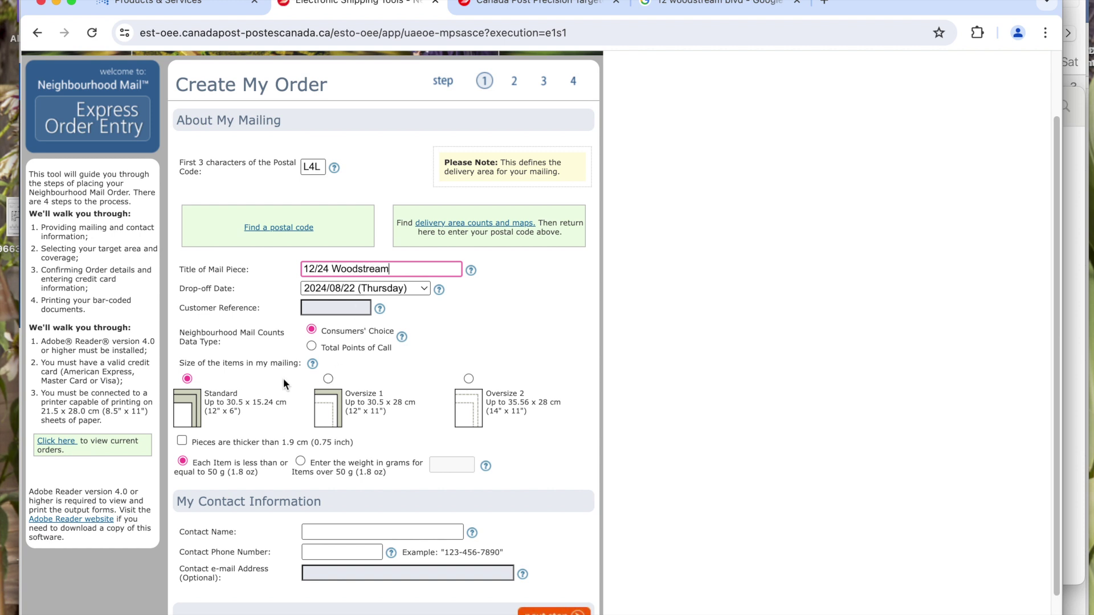
# - Enter the contact's name and phone number, advance to step 2, and acknowledge the deposit-date notice
pyautogui.scroll(-2, 397, 432)
pyautogui.click(340, 469)
pyautogui.write('Nicole')
pyautogui.press('Tab')
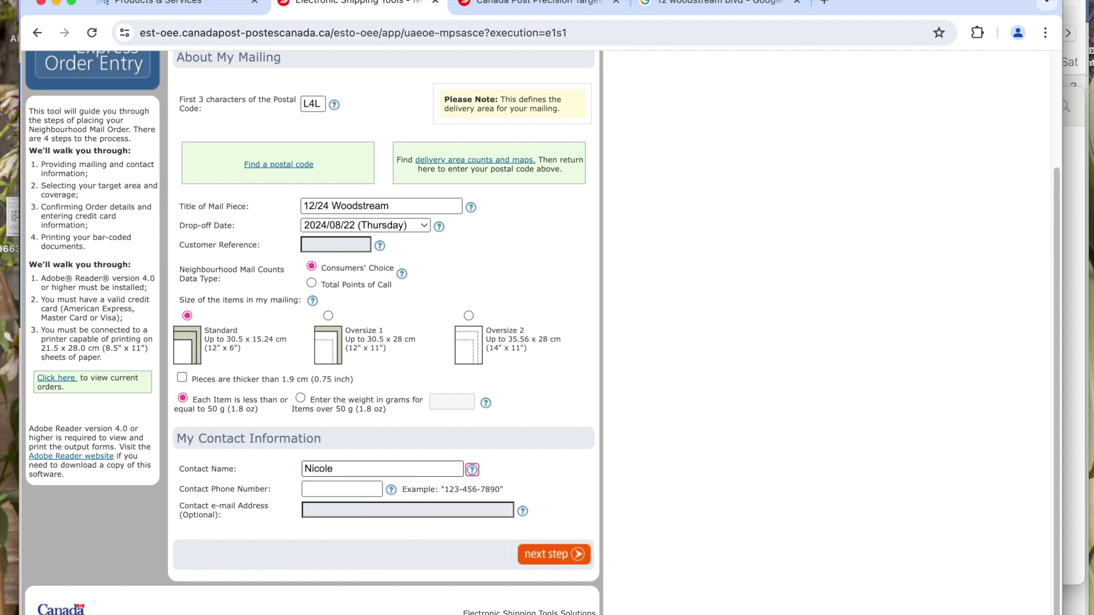
pyautogui.press('Tab')
pyautogui.write('000')
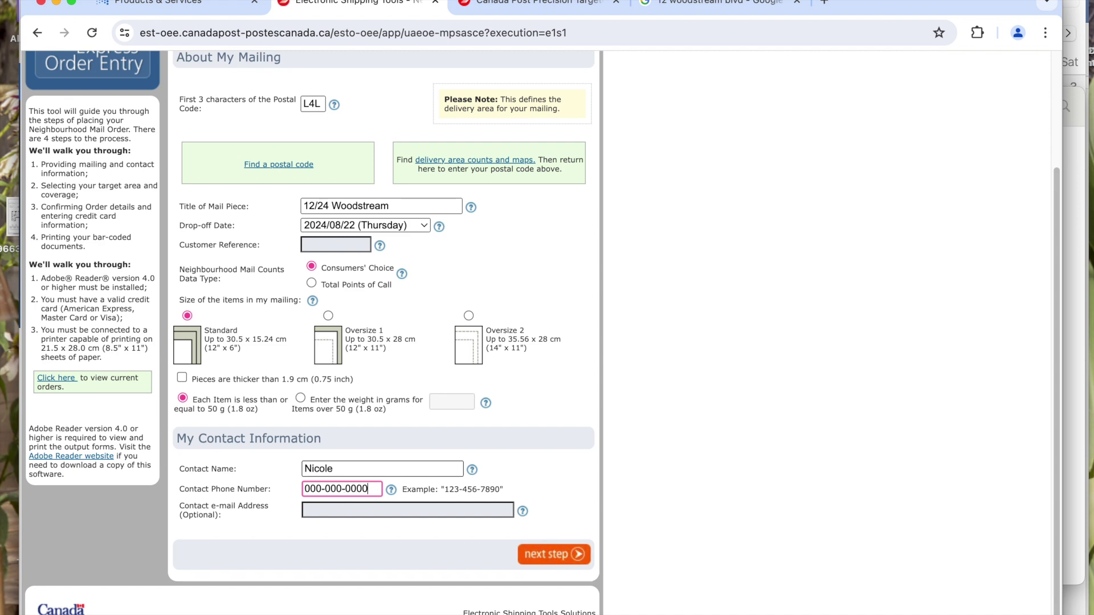
pyautogui.click(563, 555)
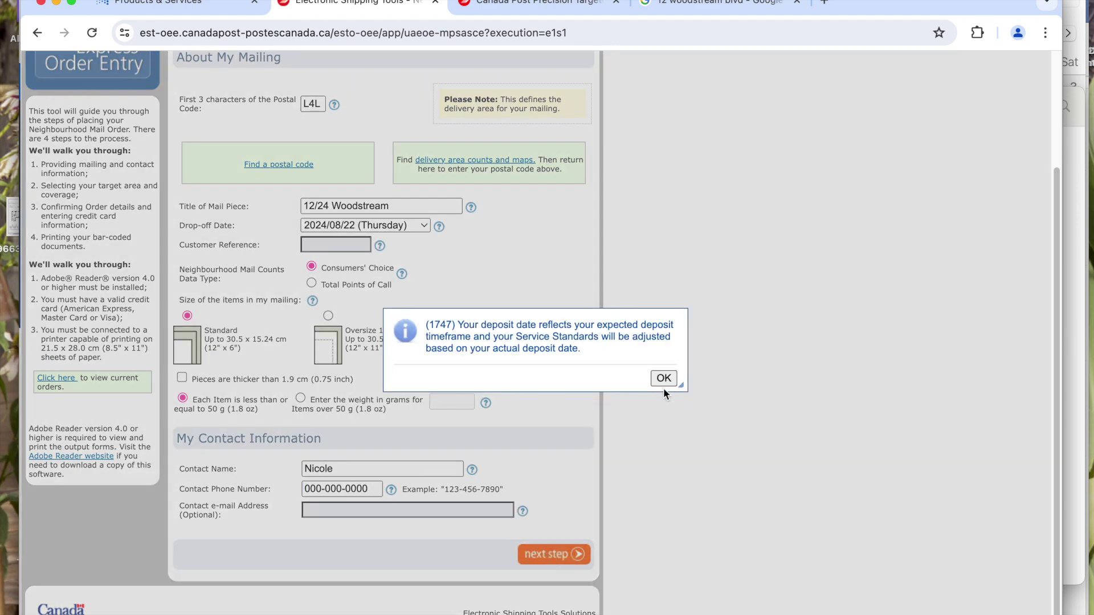
pyautogui.click(663, 378)
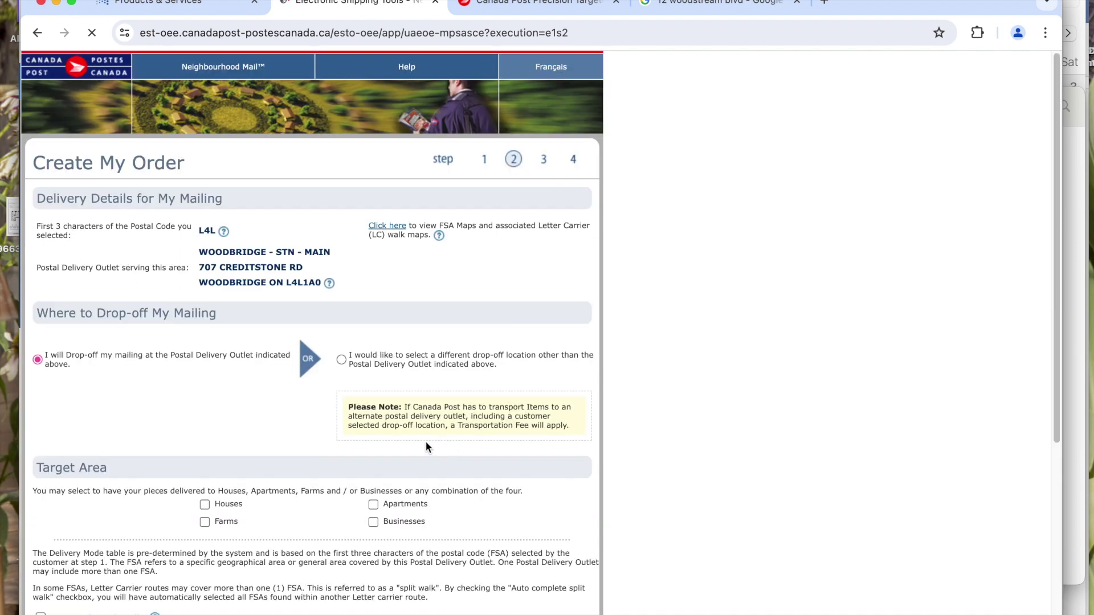
# - Expand the L4L routes and select SS 0932 for apartment delivery
pyautogui.scroll(-1, 330, 452)
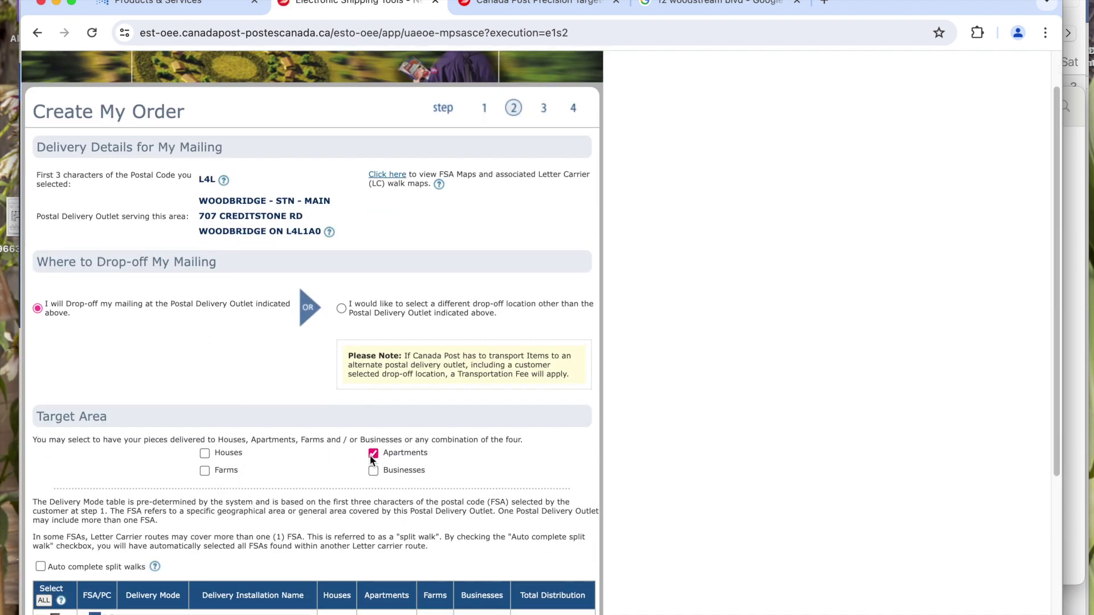
pyautogui.scroll(-2, 248, 379)
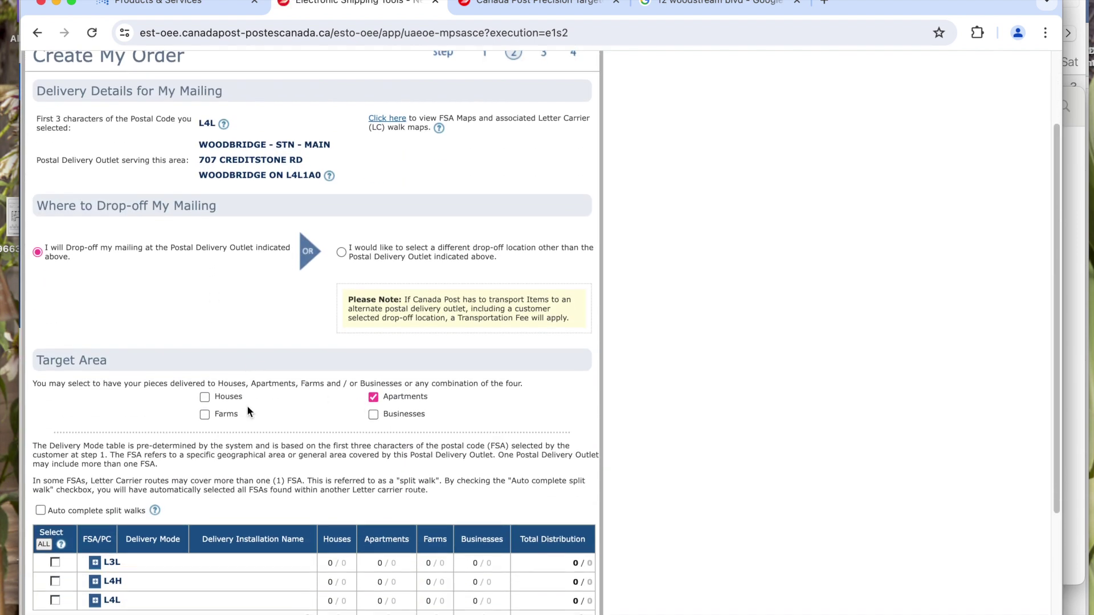
pyautogui.click(95, 542)
pyautogui.scroll(-3, 116, 409)
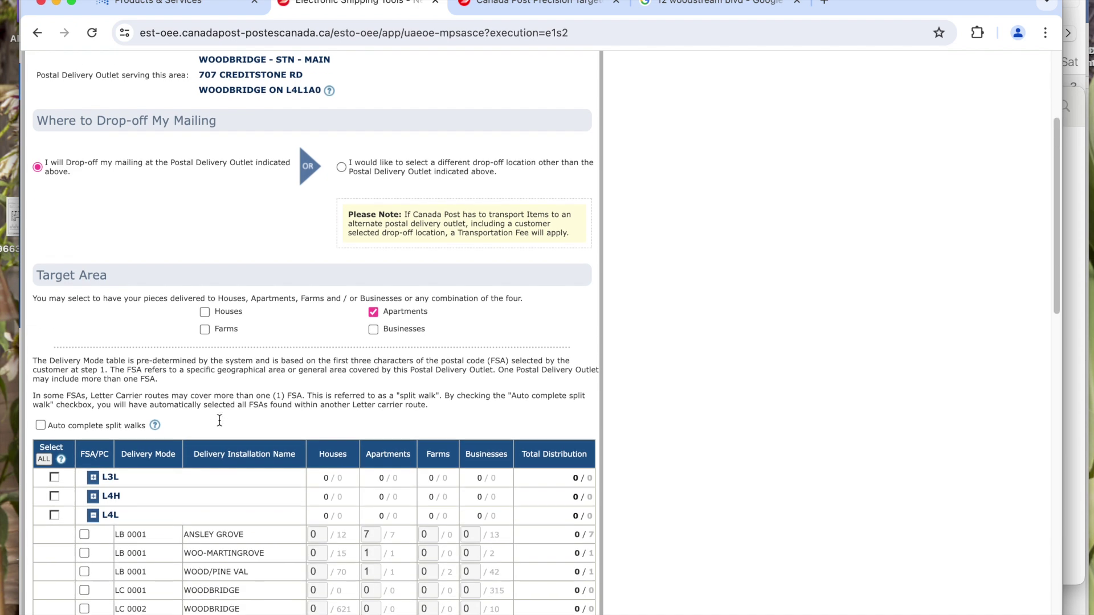
pyautogui.scroll(-10, 271, 421)
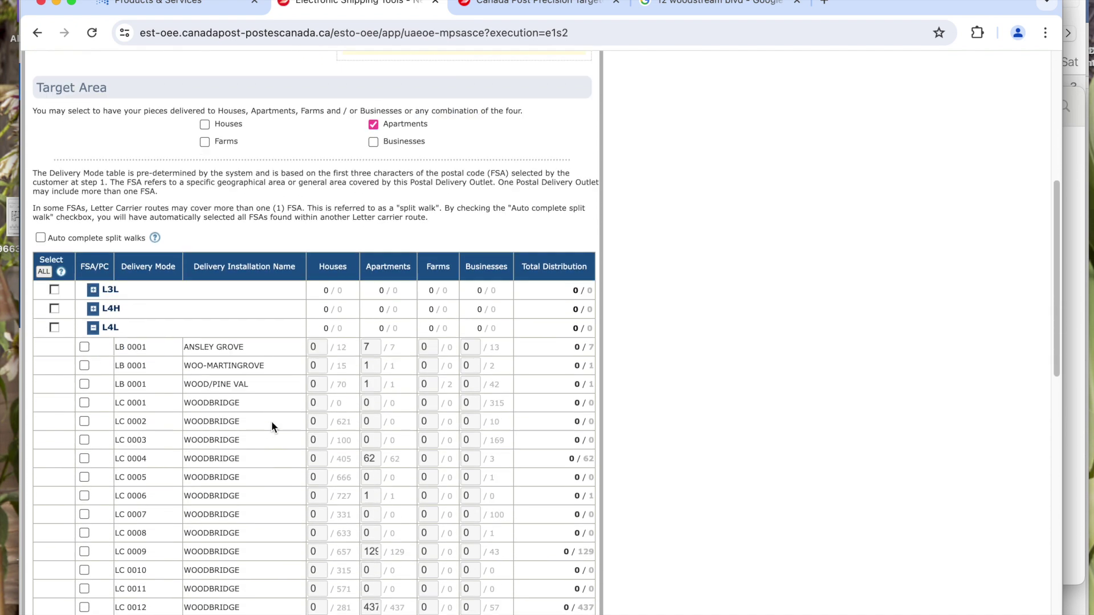
pyautogui.scroll(-2, 197, 481)
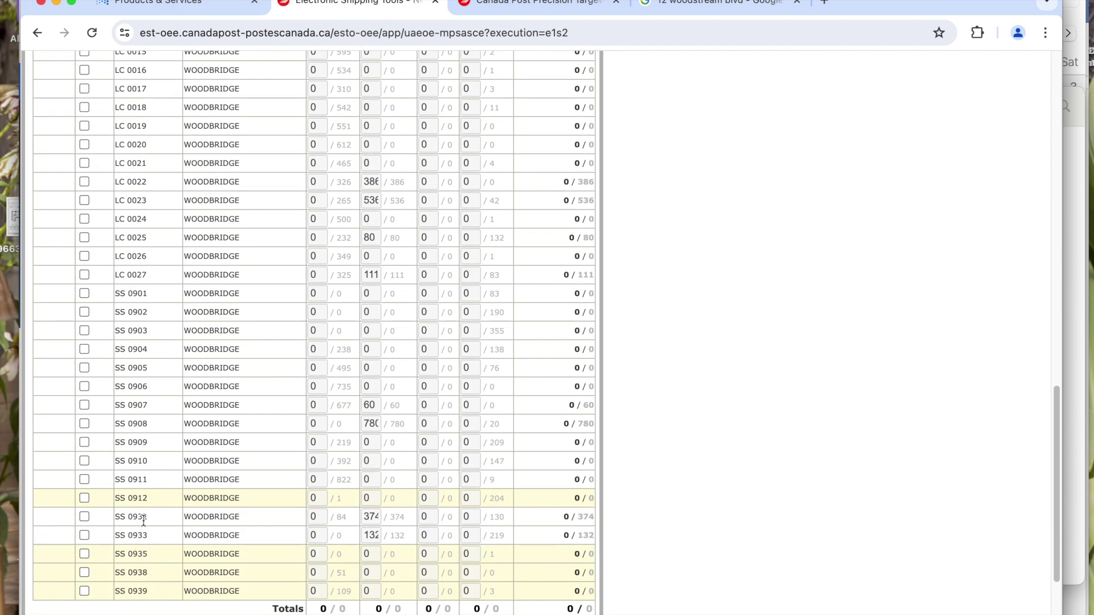
pyautogui.click(84, 516)
# - Set 100 items per bundle, 4 bundles per container, and Customer Supplied containers
pyautogui.scroll(-4, 351, 521)
pyautogui.click(83, 507)
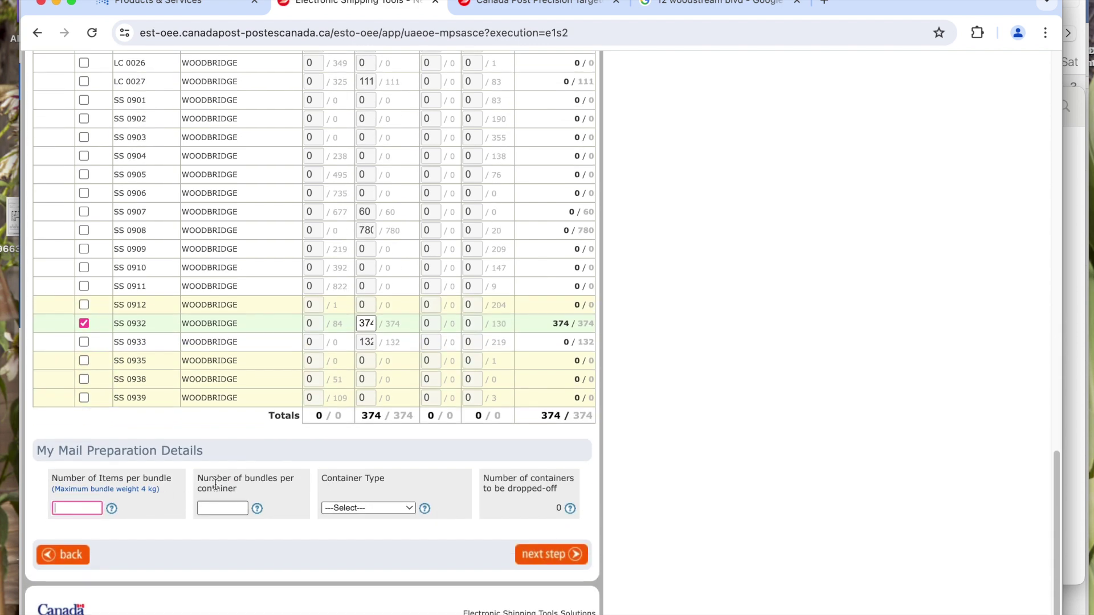
pyautogui.press('Tab')
pyautogui.press('Tab')
pyautogui.write('4')
pyautogui.click(384, 506)
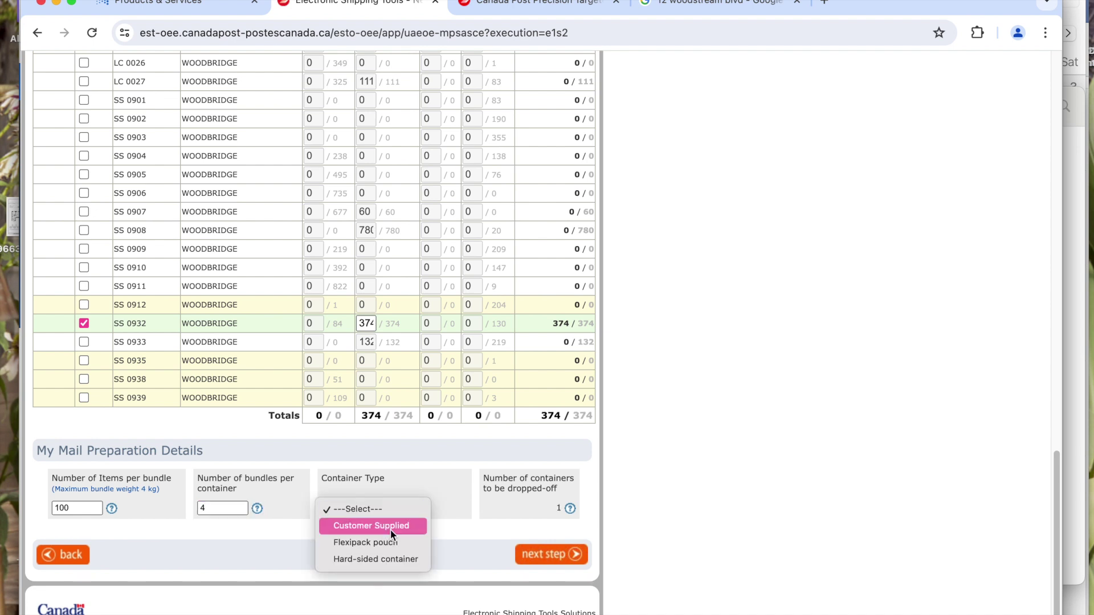
pyautogui.click(393, 526)
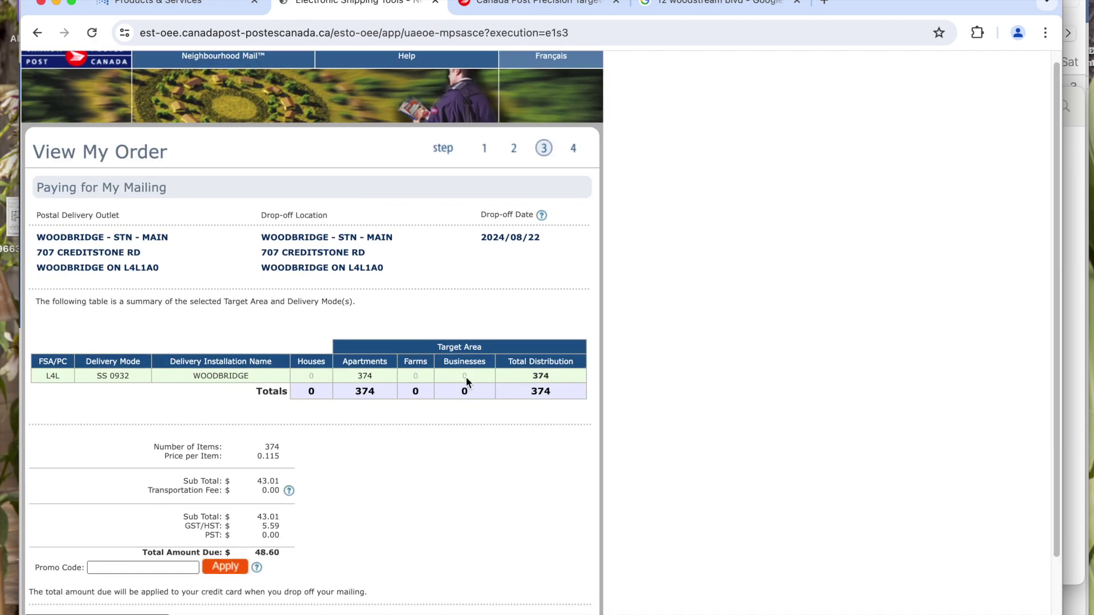
# - Review the 374-item order summary totalling $48.60 including HST, then continue past it
pyautogui.scroll(-1, 361, 500)
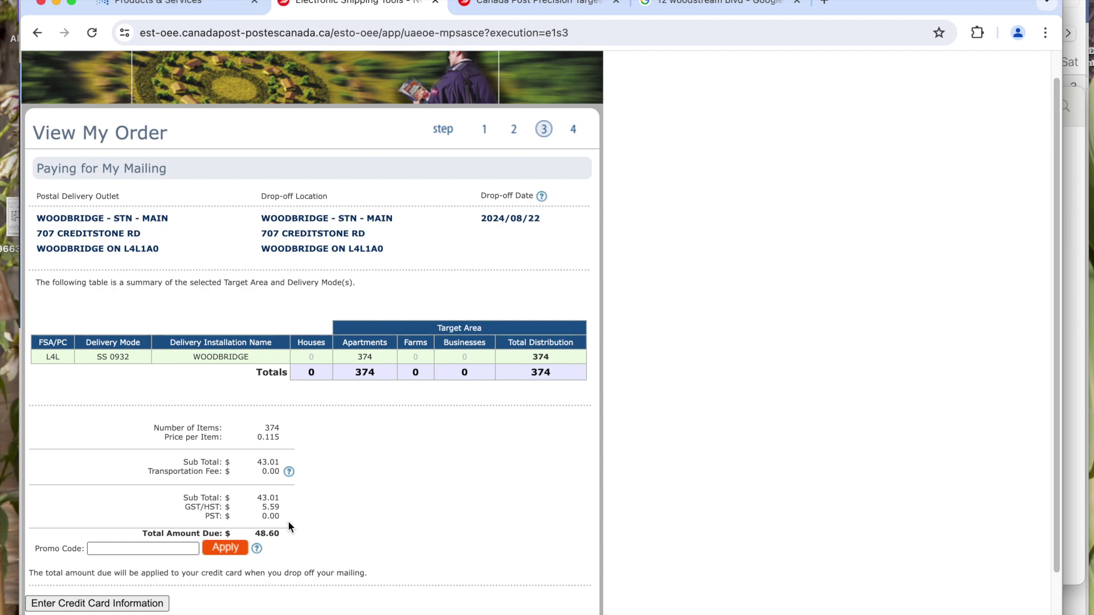
pyautogui.scroll(-3, 289, 526)
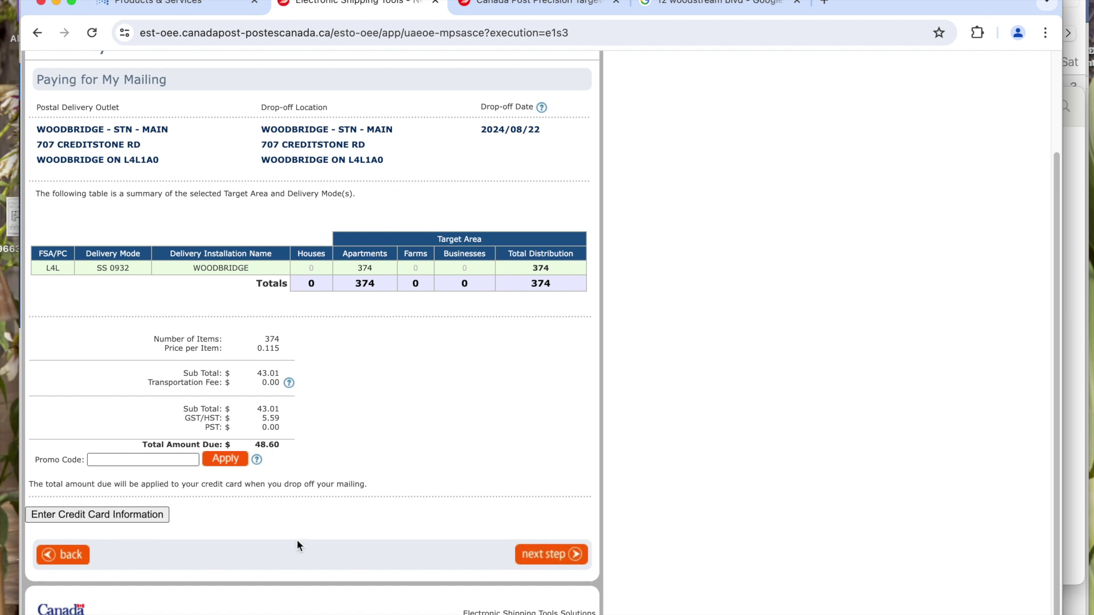
pyautogui.click(537, 556)
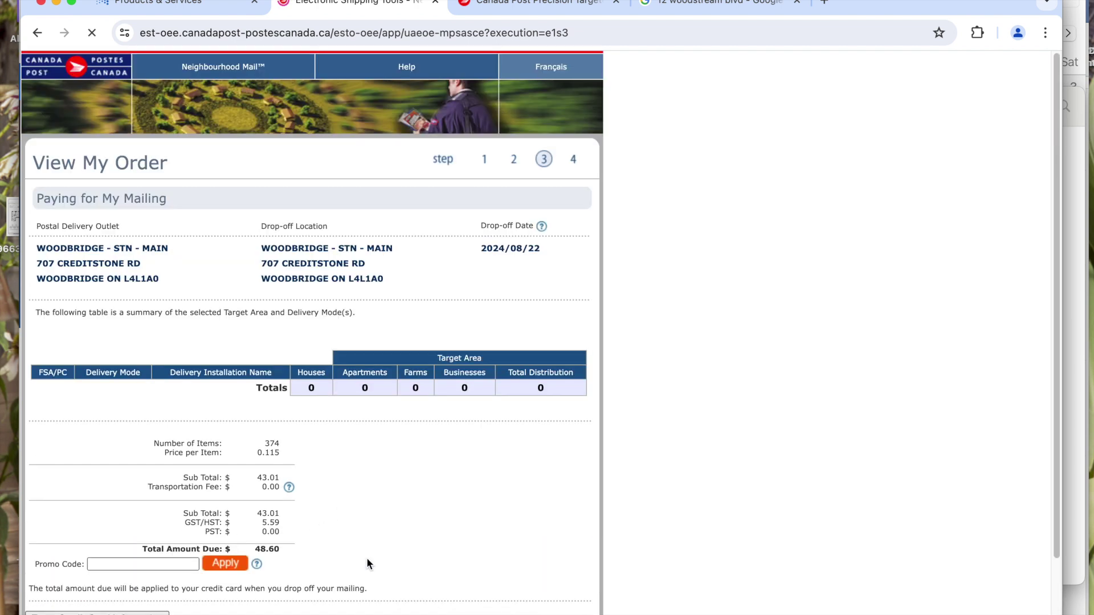